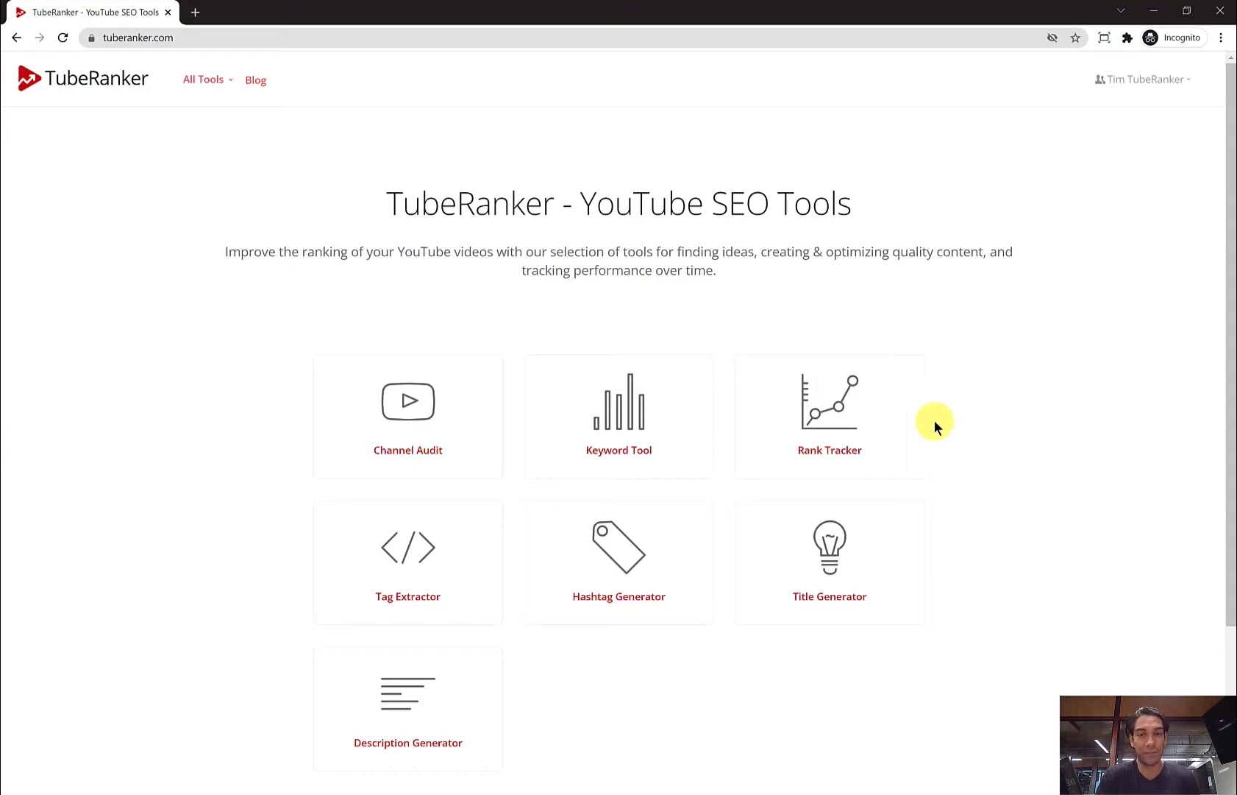
- Run a channel audit on the pasted YouTube channel URL
{"action": "left_click", "coordinate": [469, 408]}
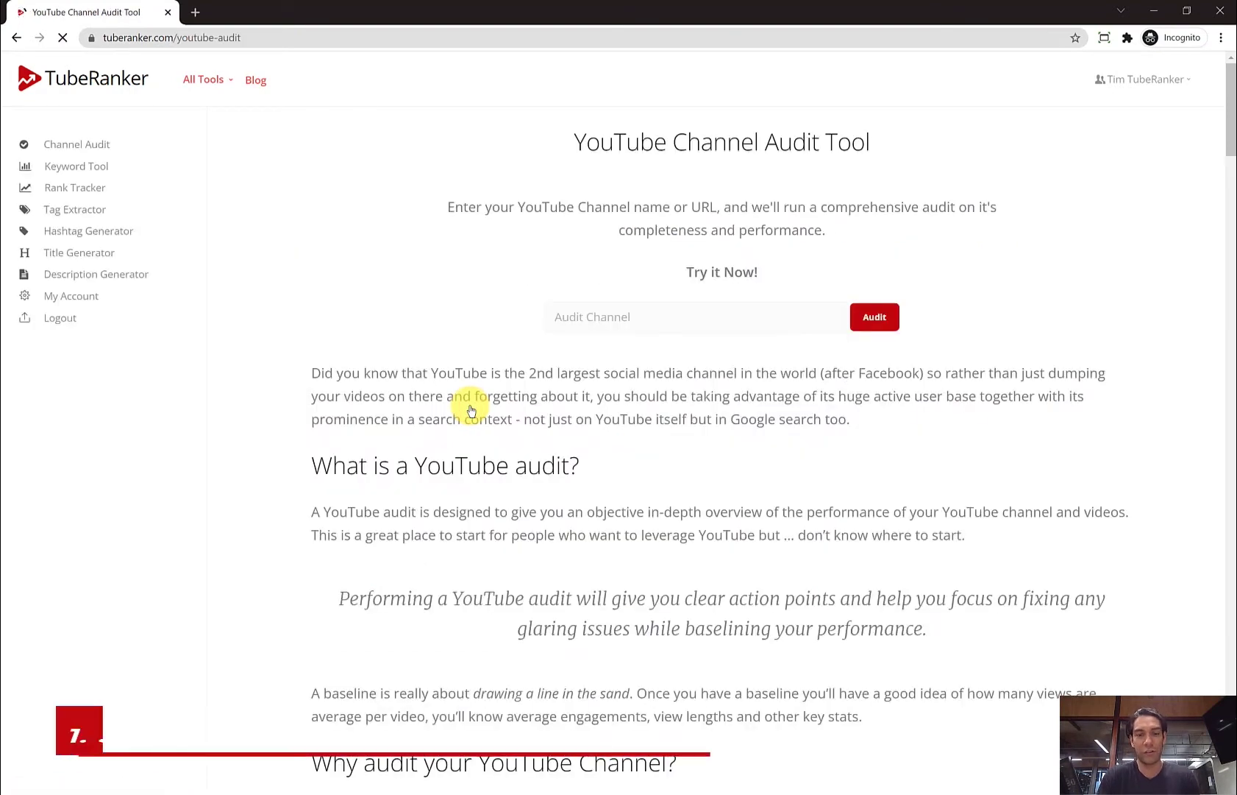
{"action": "left_click", "coordinate": [632, 315]}
{"action": "key", "text": "ctrl+v"}
{"action": "left_click", "coordinate": [874, 318]}
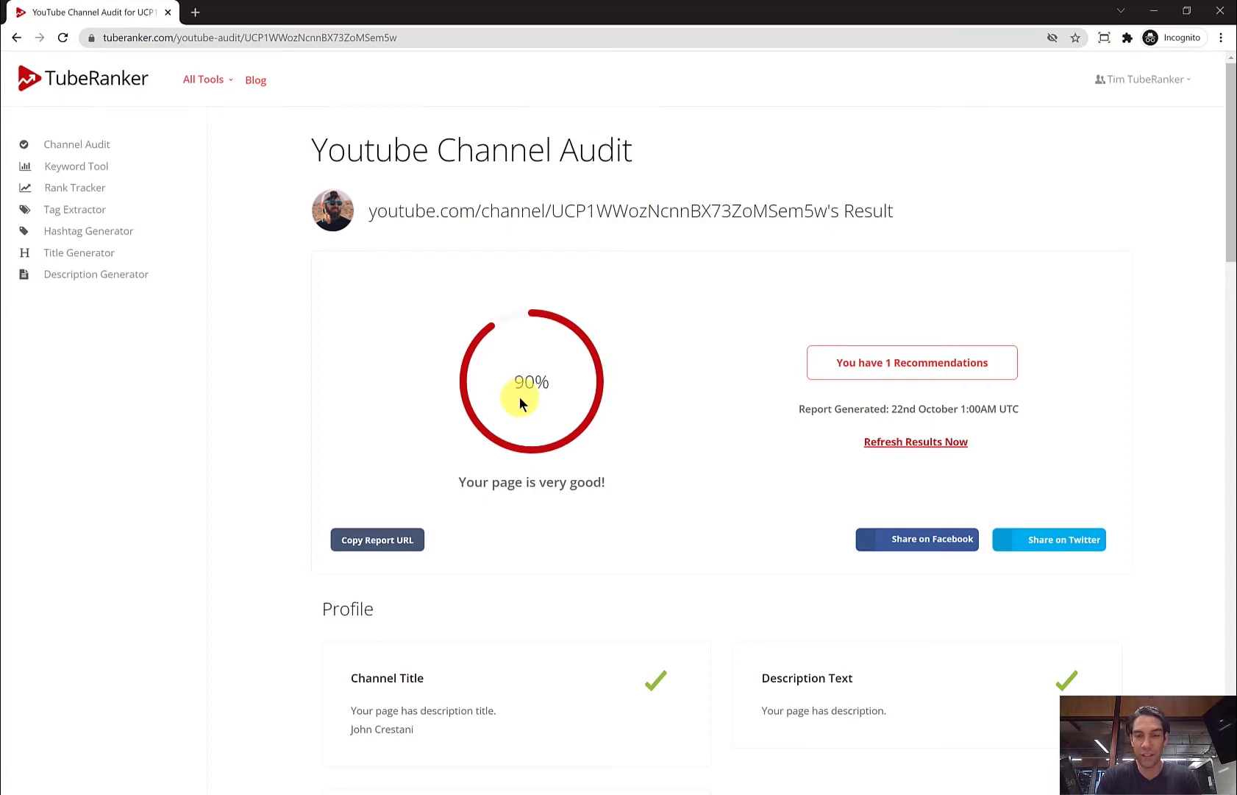
{"action": "scroll", "coordinate": [694, 412], "scroll_direction": "down", "scroll_amount": 5}
{"action": "scroll", "coordinate": [695, 411], "scroll_direction": "down", "scroll_amount": 3}
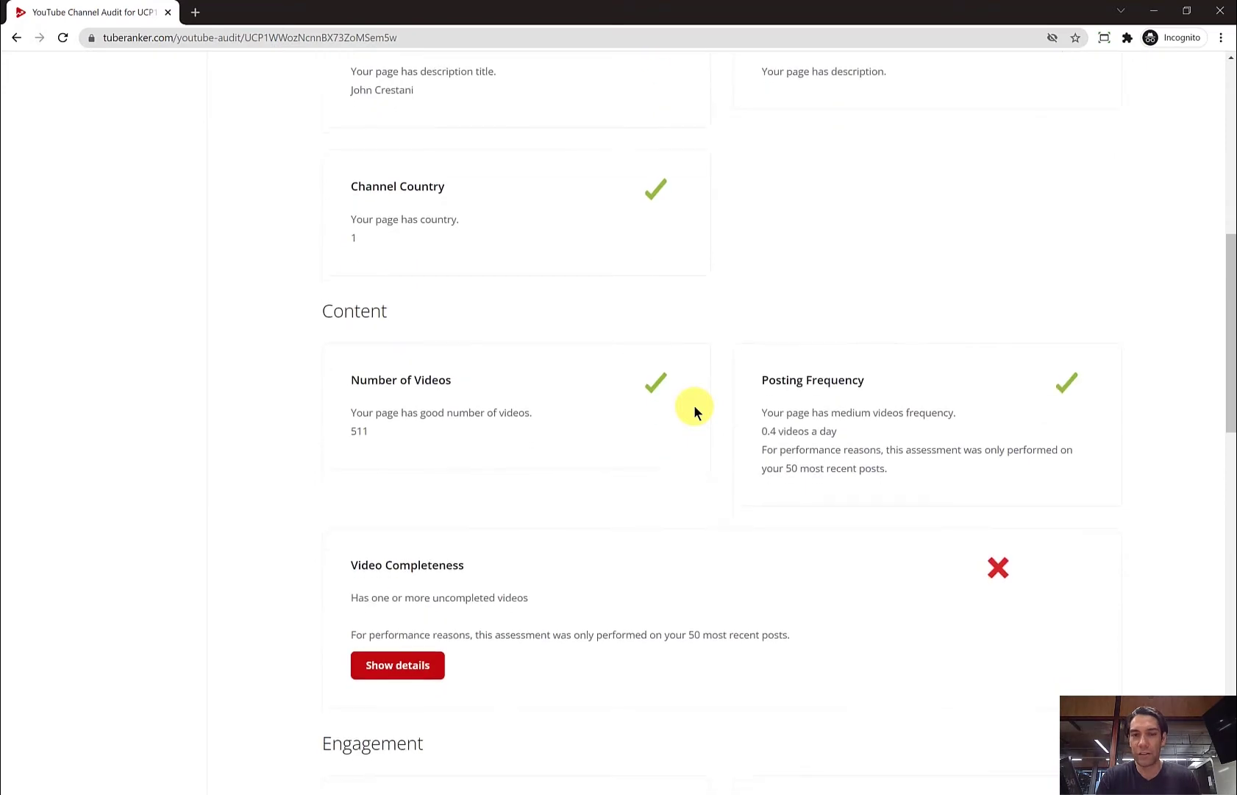
- Reveal the incomplete recent videos in the 90% report and copy the report URL
{"action": "left_click", "coordinate": [416, 541]}
{"action": "scroll", "coordinate": [445, 539], "scroll_direction": "down", "scroll_amount": 2}
{"action": "scroll", "coordinate": [491, 534], "scroll_direction": "down", "scroll_amount": 2}
{"action": "scroll", "coordinate": [491, 535], "scroll_direction": "down", "scroll_amount": 2}
{"action": "scroll", "coordinate": [491, 534], "scroll_direction": "down", "scroll_amount": 2}
{"action": "scroll", "coordinate": [492, 535], "scroll_direction": "down", "scroll_amount": 1}
{"action": "scroll", "coordinate": [491, 534], "scroll_direction": "up", "scroll_amount": 2}
{"action": "scroll", "coordinate": [489, 530], "scroll_direction": "up", "scroll_amount": 1}
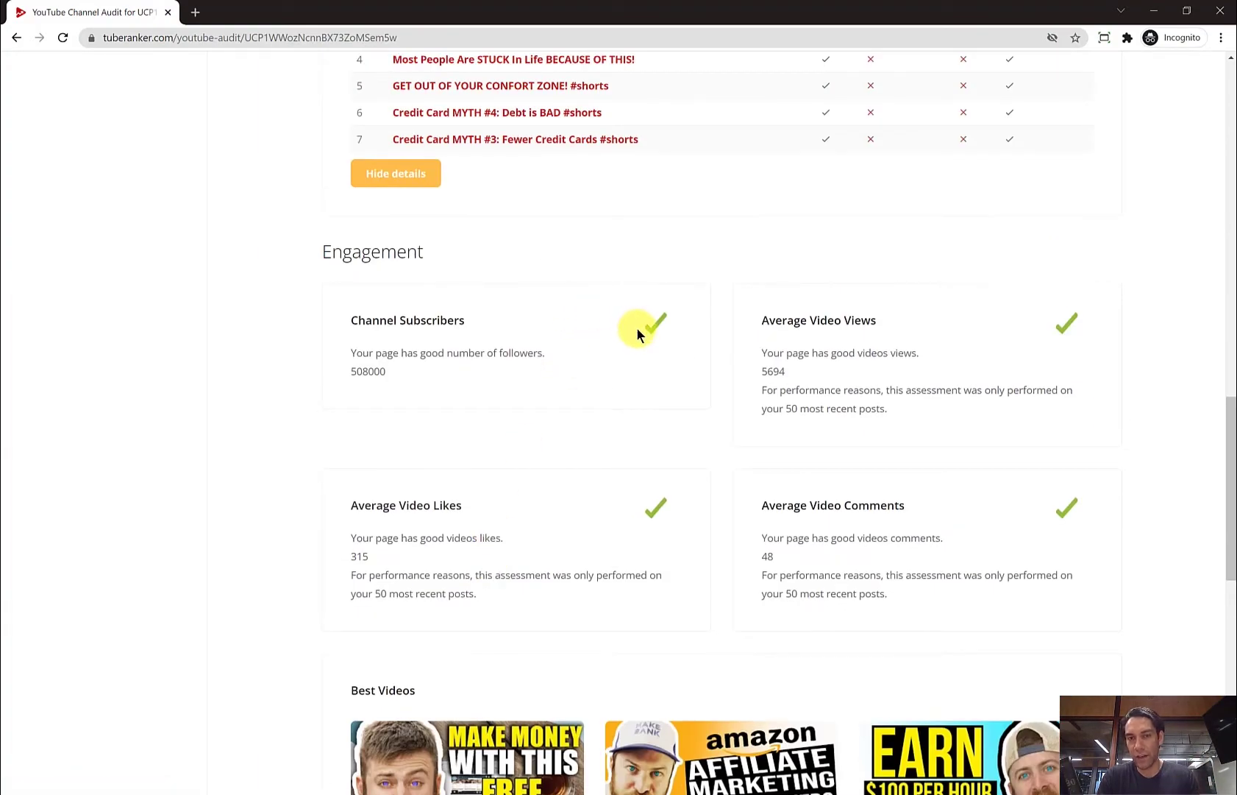
{"action": "scroll", "coordinate": [636, 334], "scroll_direction": "down", "scroll_amount": 4}
{"action": "scroll", "coordinate": [636, 334], "scroll_direction": "down", "scroll_amount": 2}
{"action": "scroll", "coordinate": [636, 327], "scroll_direction": "down", "scroll_amount": 3}
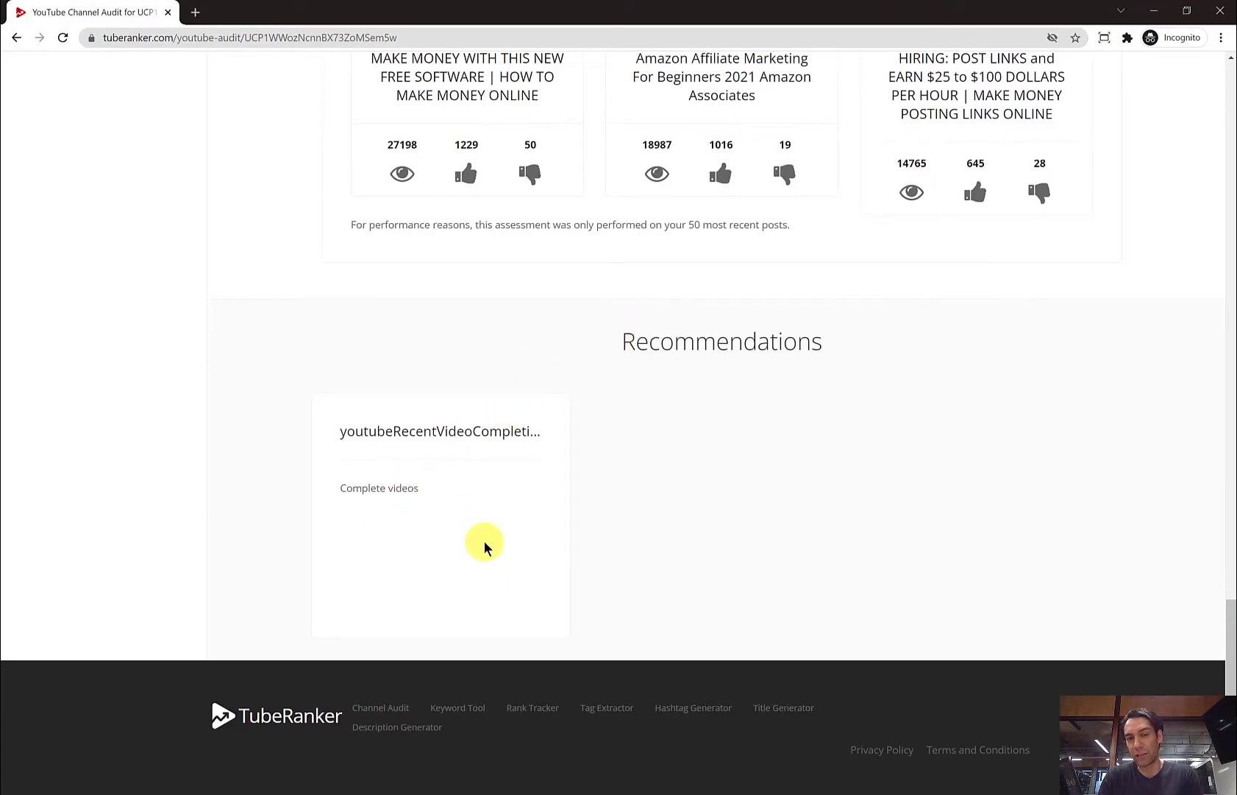
{"action": "scroll", "coordinate": [484, 540], "scroll_direction": "up", "scroll_amount": 10}
{"action": "scroll", "coordinate": [484, 540], "scroll_direction": "up", "scroll_amount": 10}
{"action": "scroll", "coordinate": [485, 540], "scroll_direction": "up", "scroll_amount": 6}
{"action": "scroll", "coordinate": [485, 541], "scroll_direction": "up", "scroll_amount": 1}
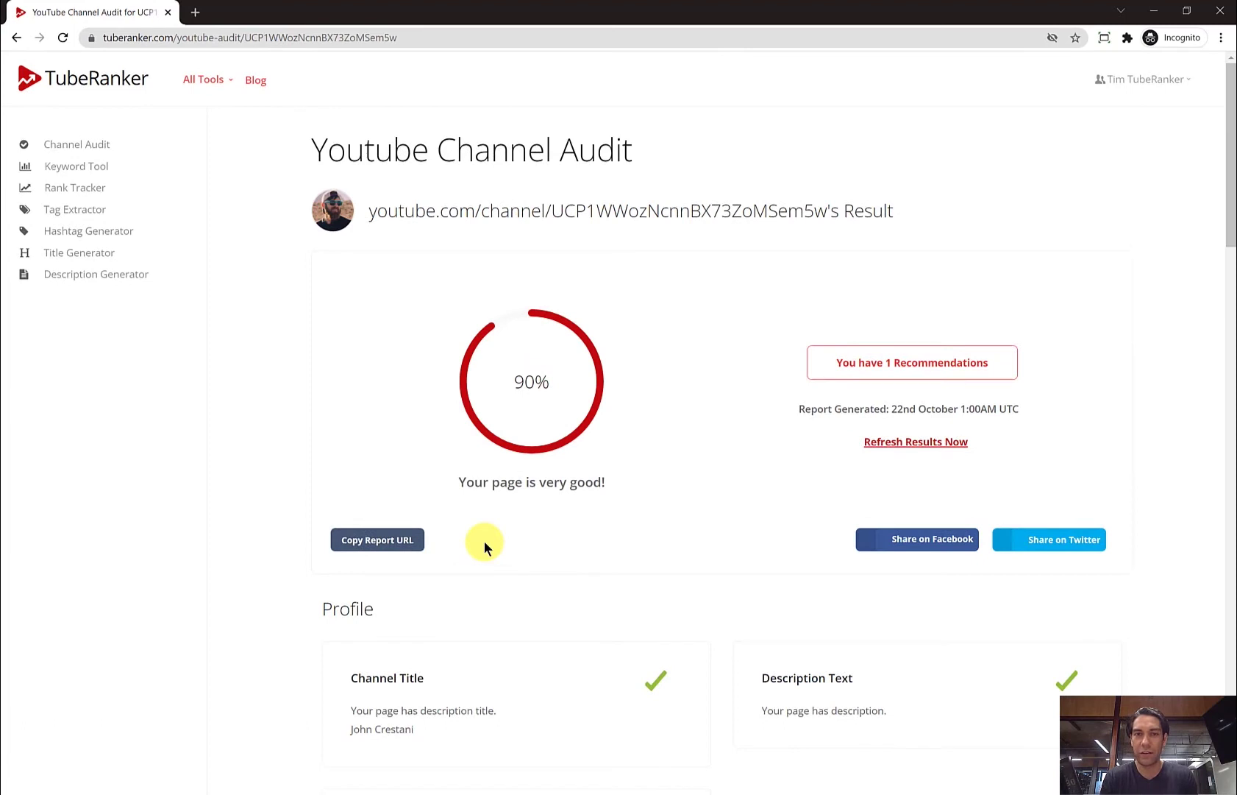
{"action": "left_click", "coordinate": [390, 547]}
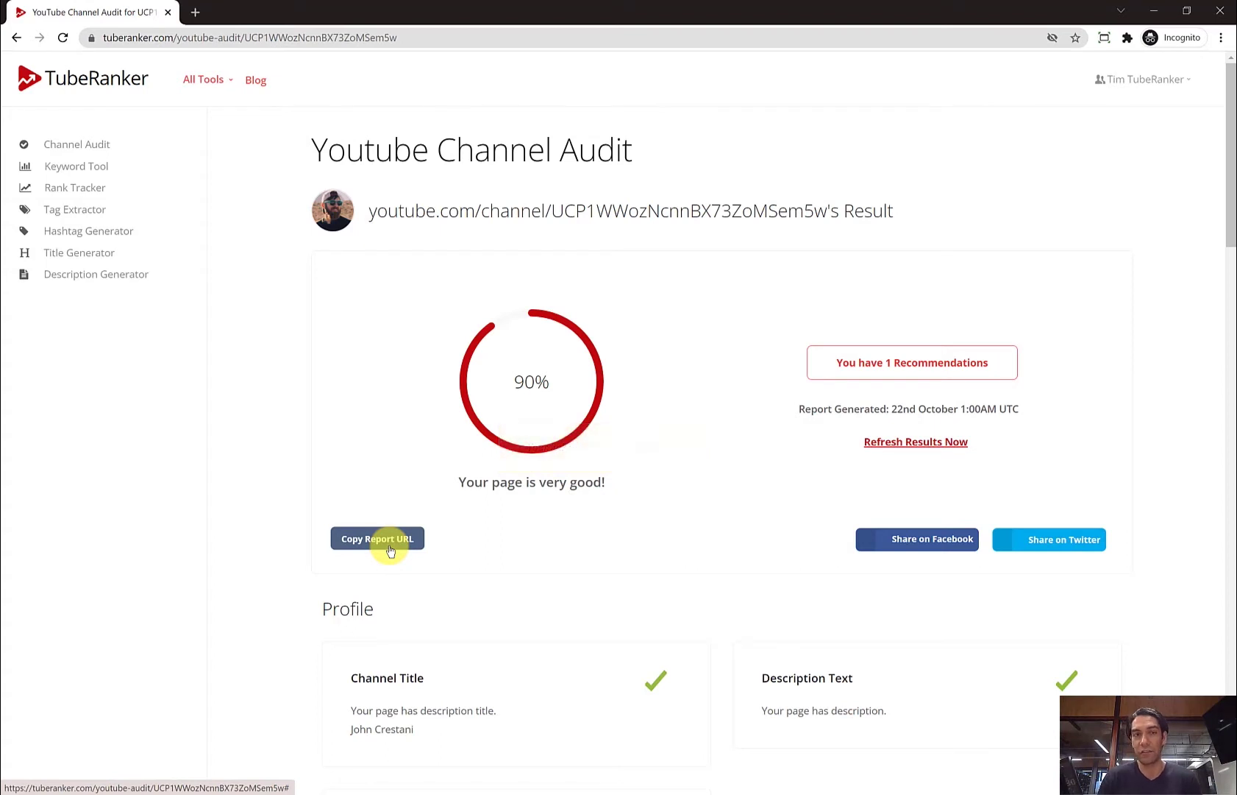
- Search the Keyword Tool for 'marketing' to list related keywords with monthly volumes
{"action": "left_click", "coordinate": [86, 170]}
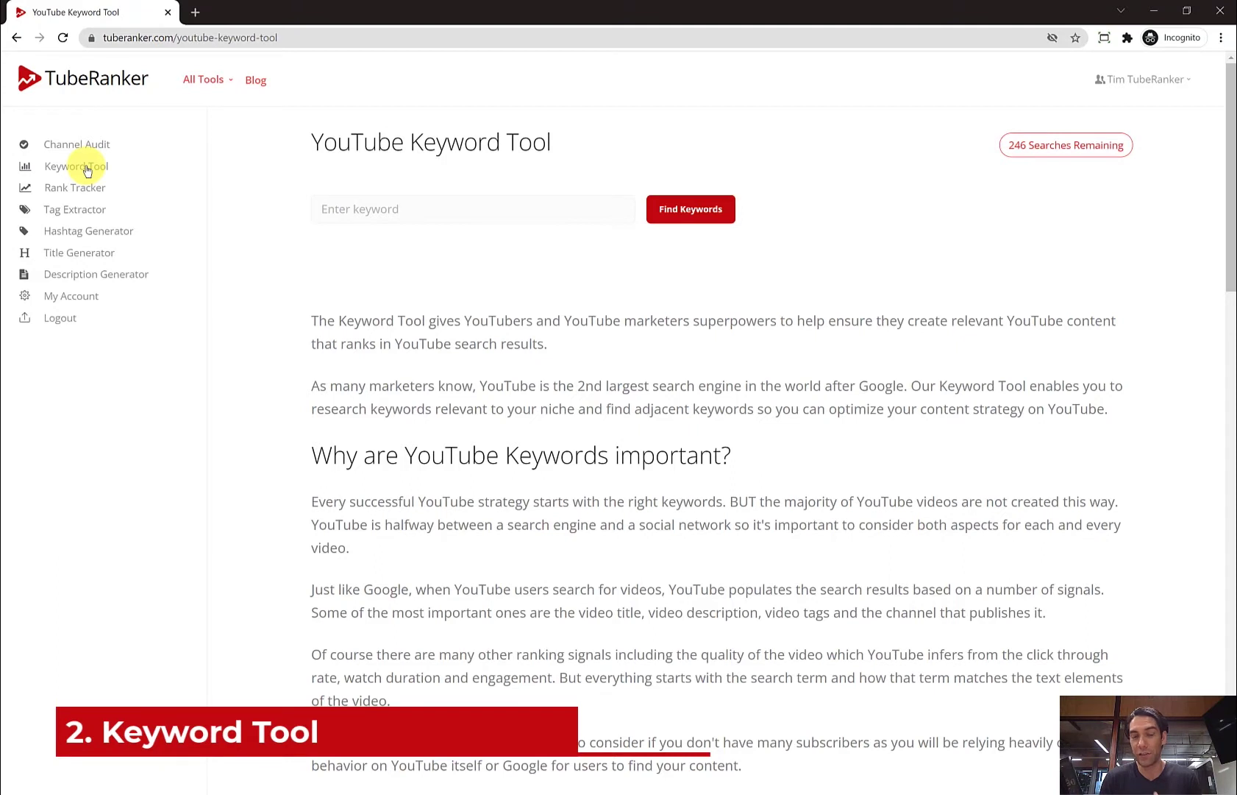
{"action": "left_click", "coordinate": [345, 213]}
{"action": "type", "text": "marketing"}
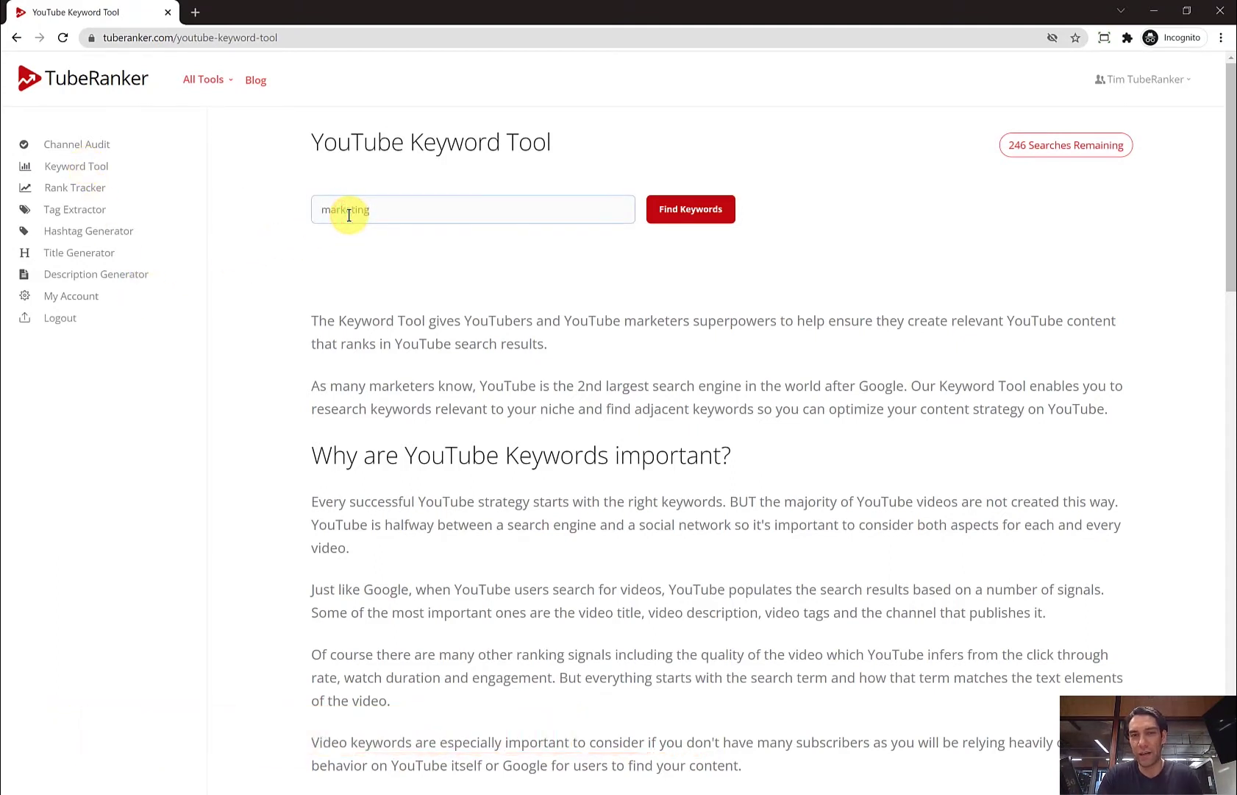
{"action": "left_click", "coordinate": [672, 212]}
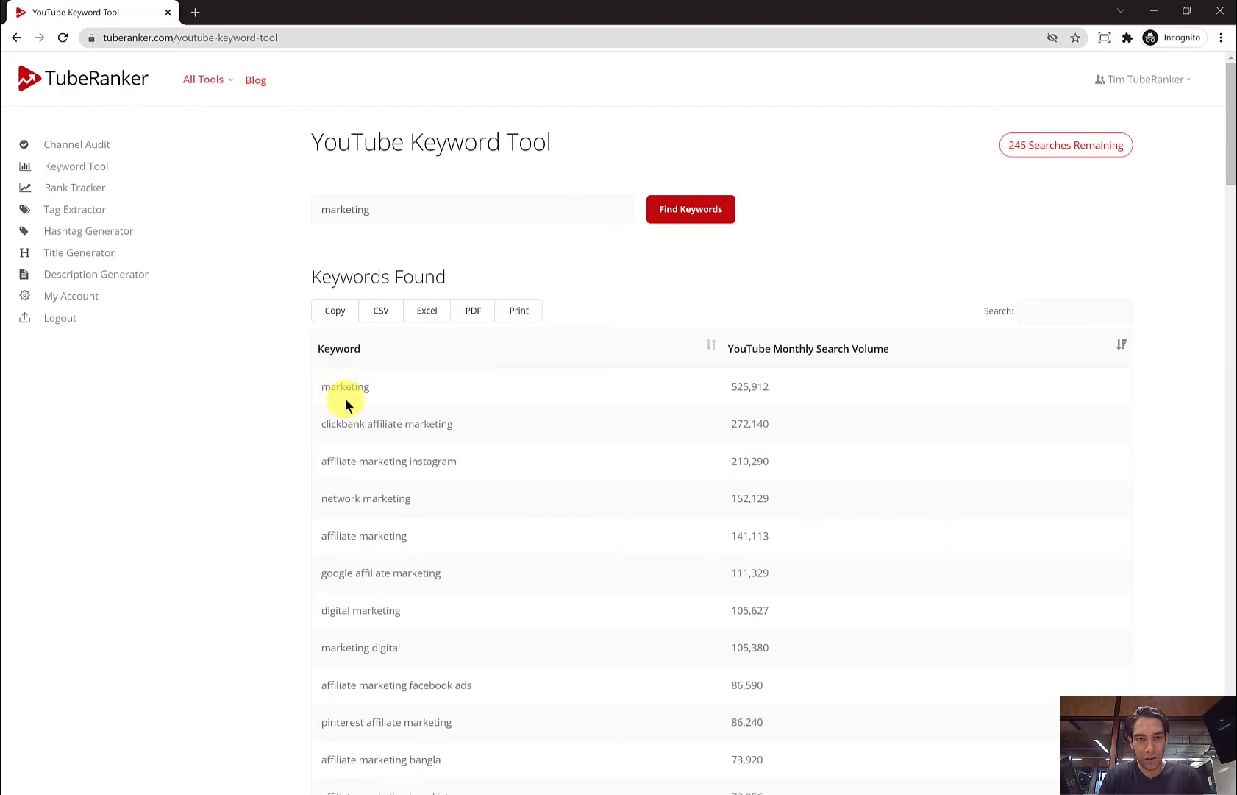
- Highlight the affiliate marketing and affiliate marketing instagram keywords in the results
{"action": "left_click_drag", "start_coordinate": [329, 465], "coordinate": [379, 466]}
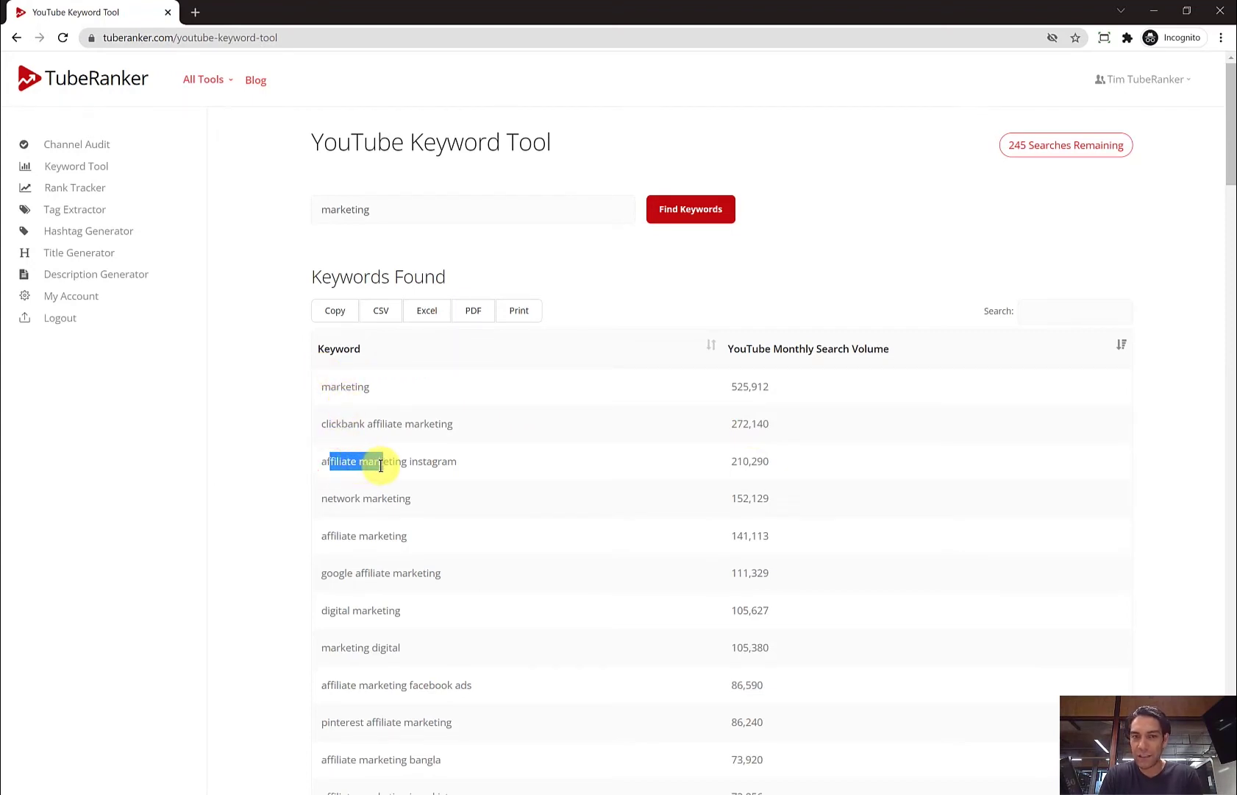
{"action": "left_click_drag", "start_coordinate": [330, 537], "coordinate": [380, 540]}
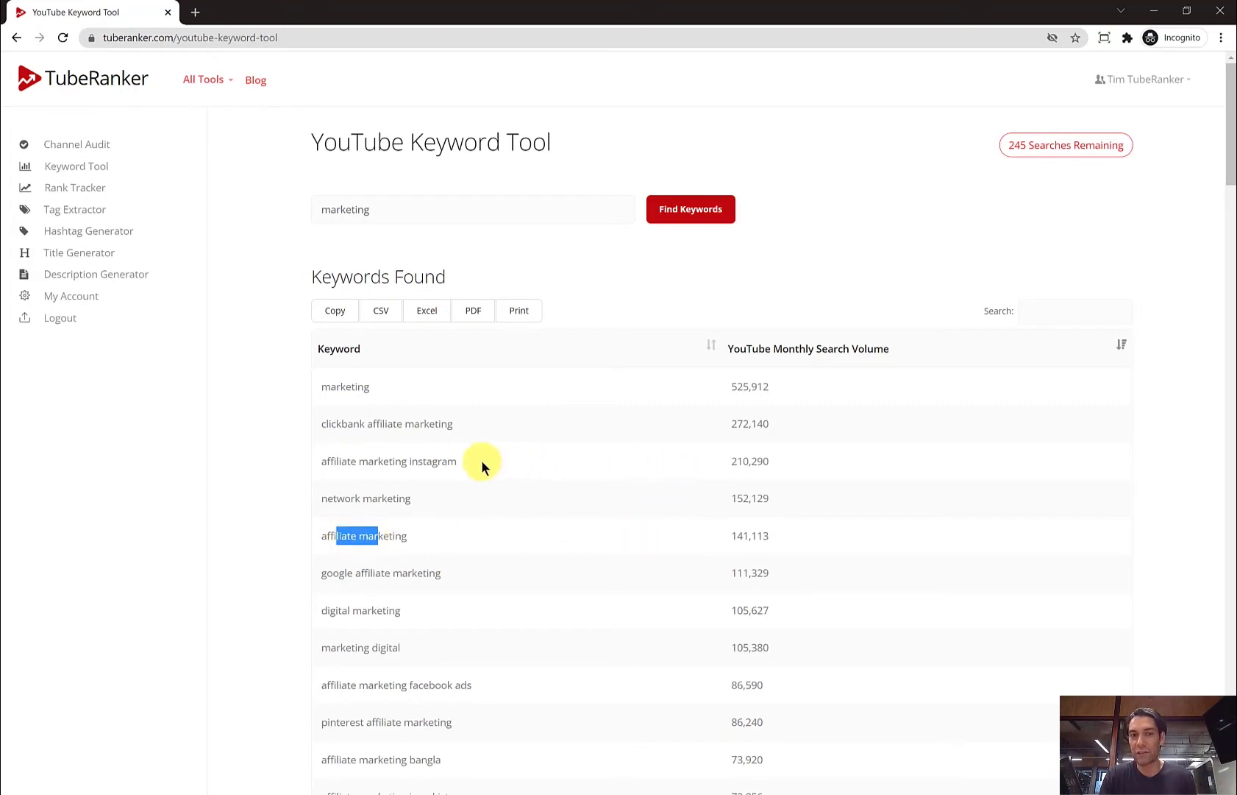
{"action": "left_click", "coordinate": [345, 463]}
{"action": "left_click_drag", "start_coordinate": [384, 462], "coordinate": [457, 463]}
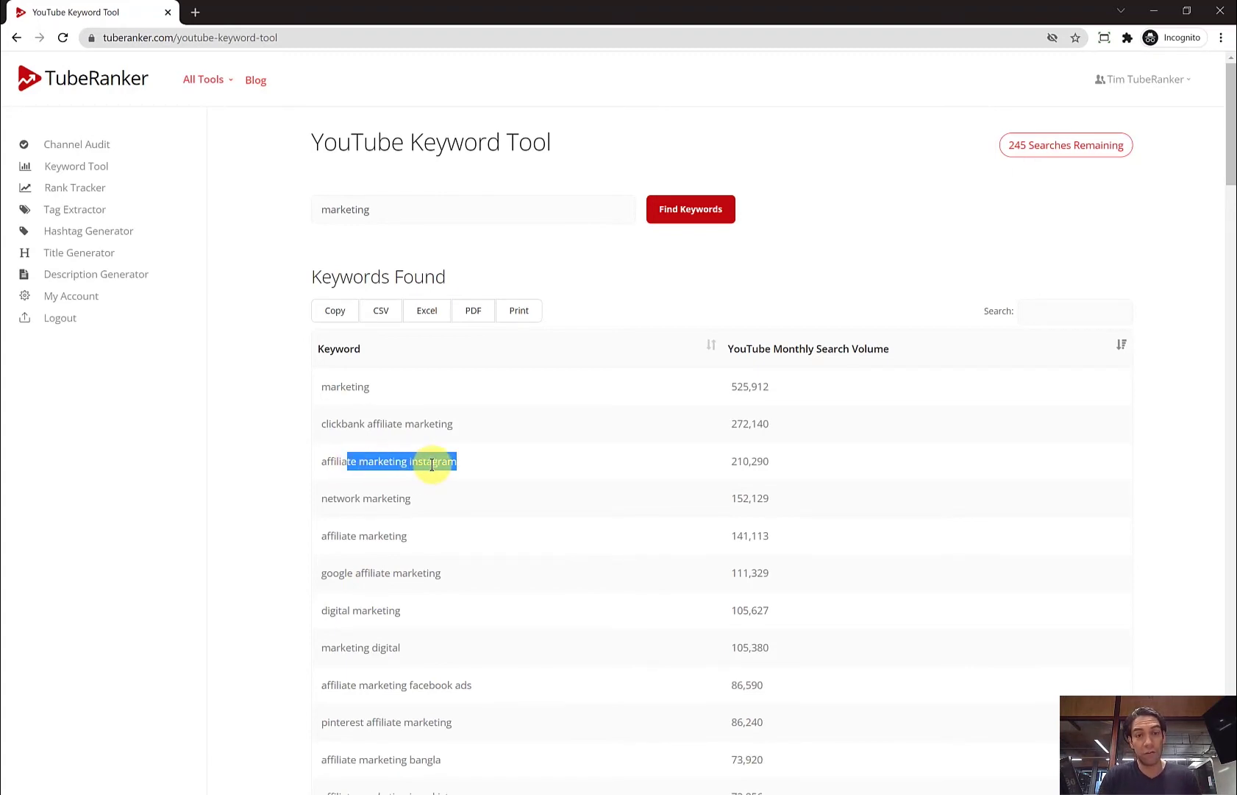
{"action": "scroll", "coordinate": [432, 463], "scroll_direction": "down", "scroll_amount": 2}
{"action": "scroll", "coordinate": [431, 464], "scroll_direction": "down", "scroll_amount": 3}
{"action": "scroll", "coordinate": [432, 464], "scroll_direction": "down", "scroll_amount": 2}
{"action": "scroll", "coordinate": [432, 464], "scroll_direction": "down", "scroll_amount": 3}
{"action": "scroll", "coordinate": [431, 465], "scroll_direction": "down", "scroll_amount": 3}
{"action": "scroll", "coordinate": [432, 464], "scroll_direction": "down", "scroll_amount": 2}
{"action": "scroll", "coordinate": [432, 464], "scroll_direction": "up", "scroll_amount": 3}
{"action": "scroll", "coordinate": [431, 464], "scroll_direction": "up", "scroll_amount": 5}
{"action": "scroll", "coordinate": [431, 464], "scroll_direction": "up", "scroll_amount": 5}
{"action": "scroll", "coordinate": [431, 464], "scroll_direction": "up", "scroll_amount": 2}
{"action": "left_click", "coordinate": [650, 281]}
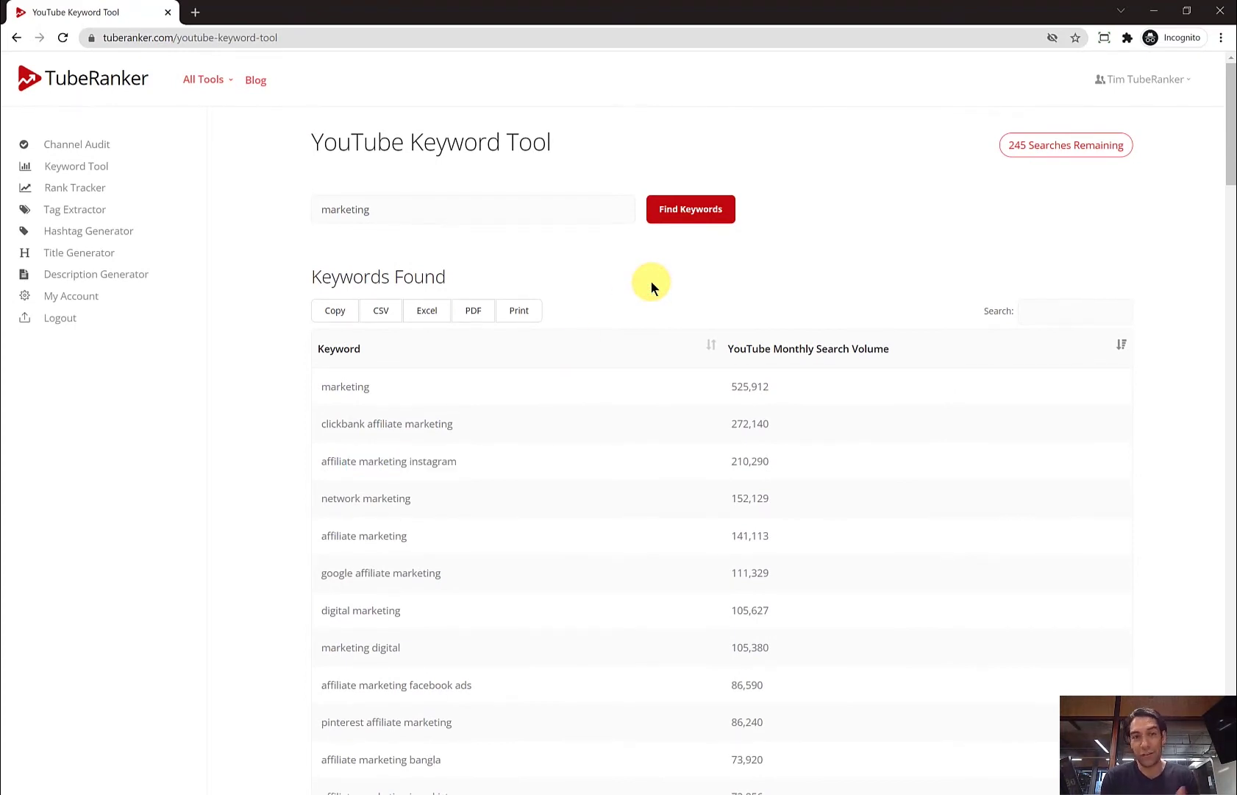
- Get the pasted video's ranking for 'affiliate marketing' in the United States, listed at position 4
{"action": "left_click", "coordinate": [74, 190]}
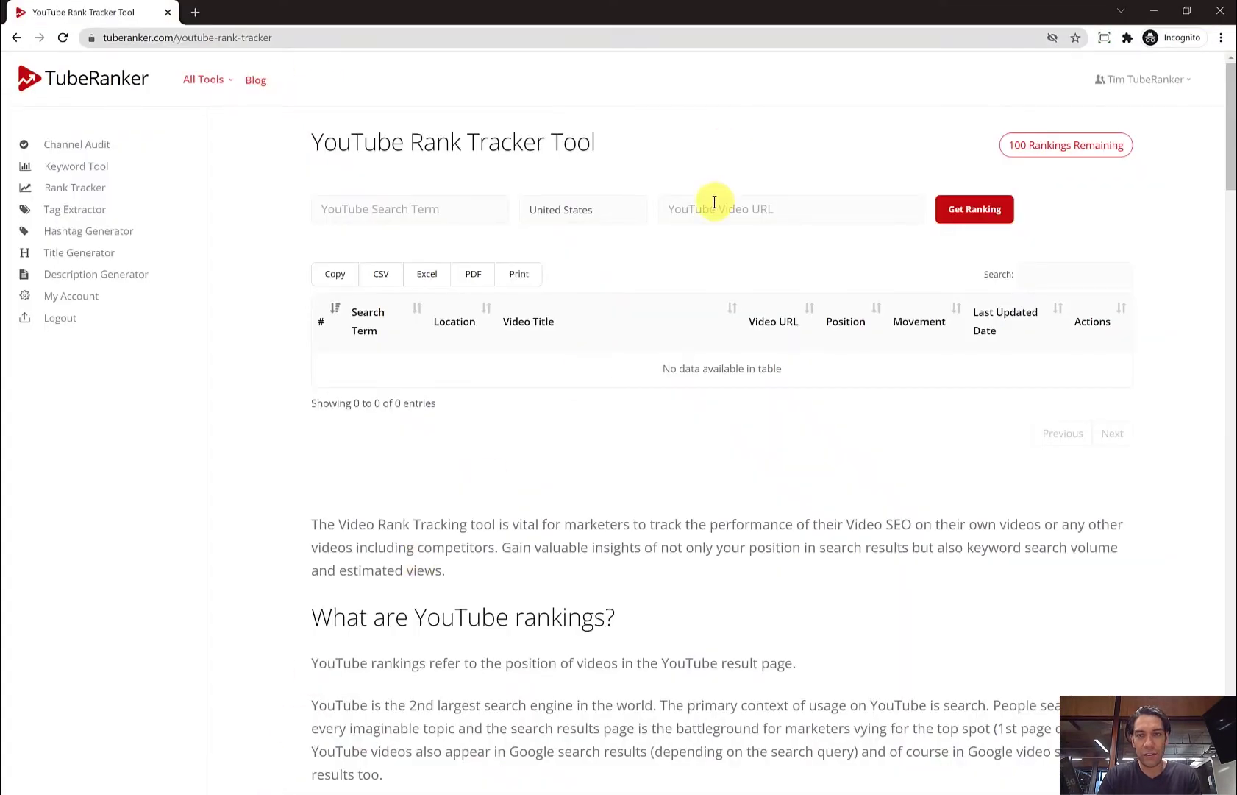
{"action": "left_click", "coordinate": [715, 203]}
{"action": "type", "text": "https://www.youtube.com/watch?v=mOWXI6VKGpg"}
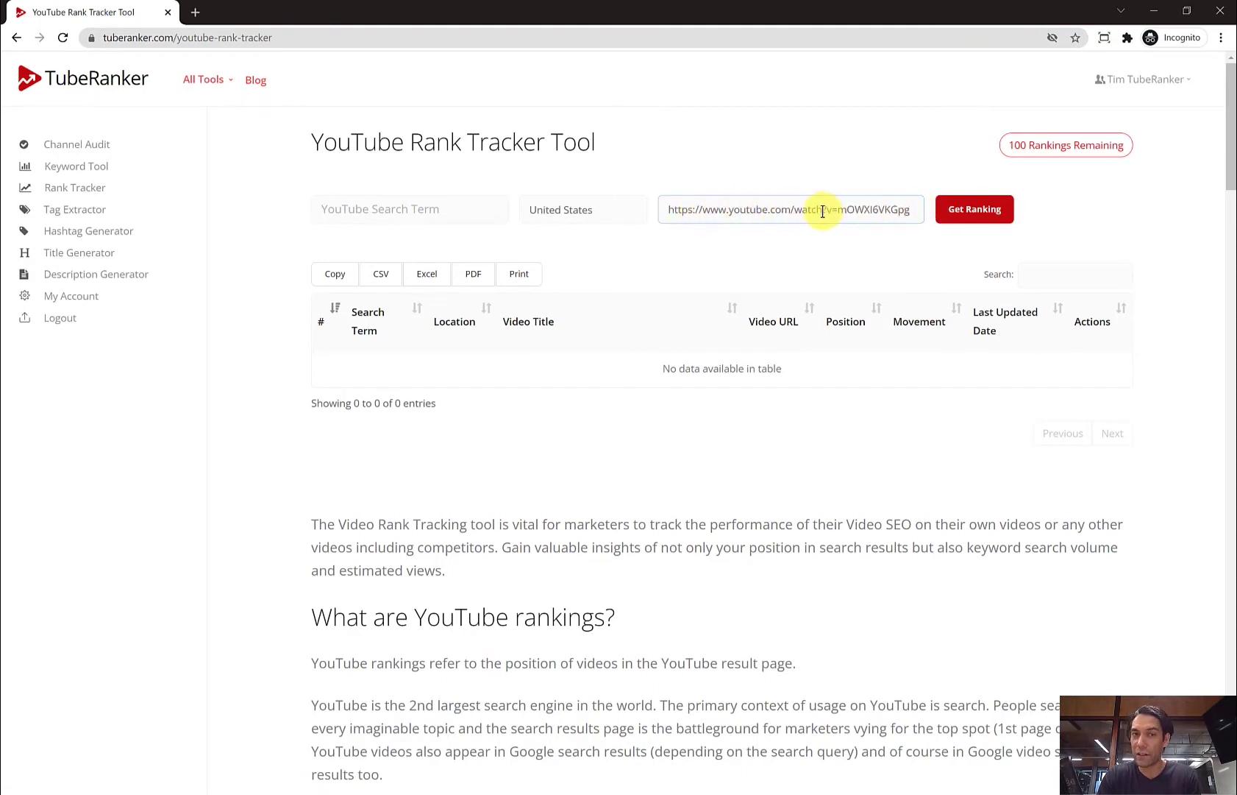
{"action": "left_click", "coordinate": [396, 214]}
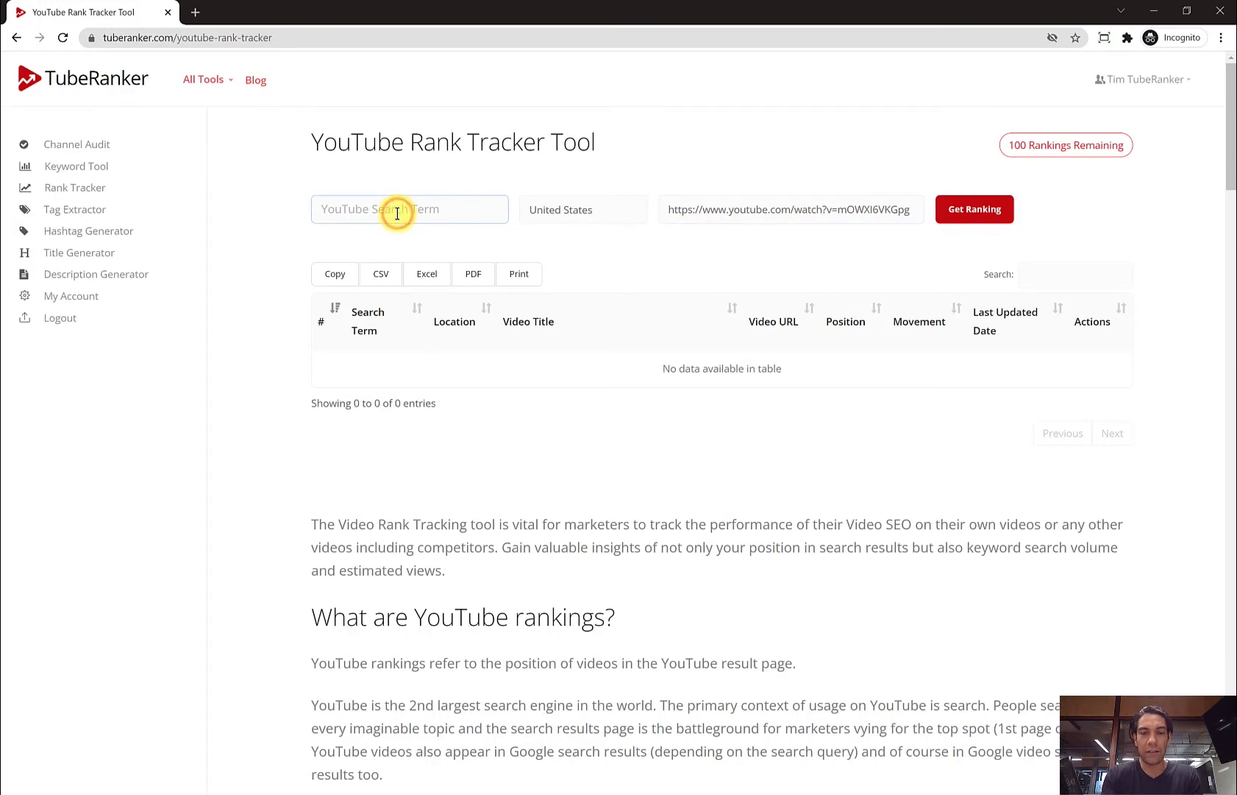
{"action": "type", "text": "affiliate marketing"}
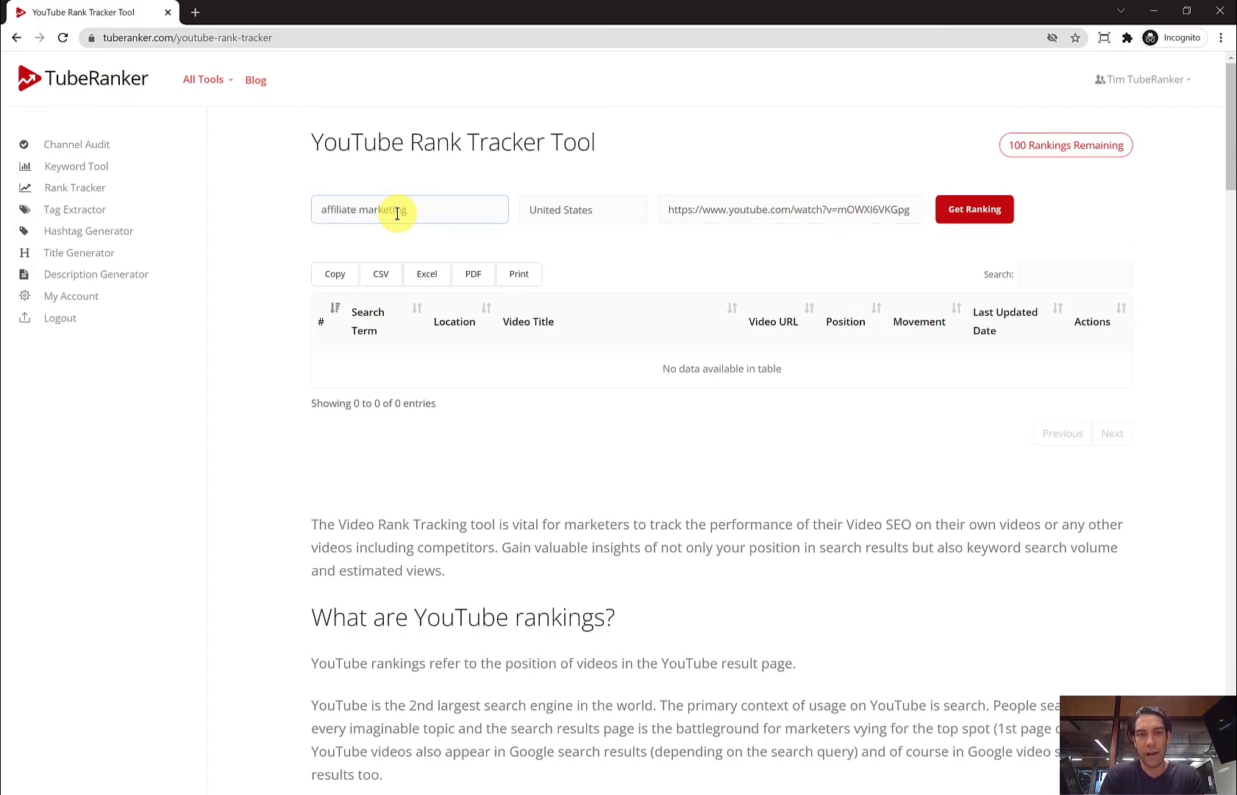
{"action": "left_click", "coordinate": [552, 206]}
{"action": "left_click", "coordinate": [576, 220]}
{"action": "left_click", "coordinate": [977, 209]}
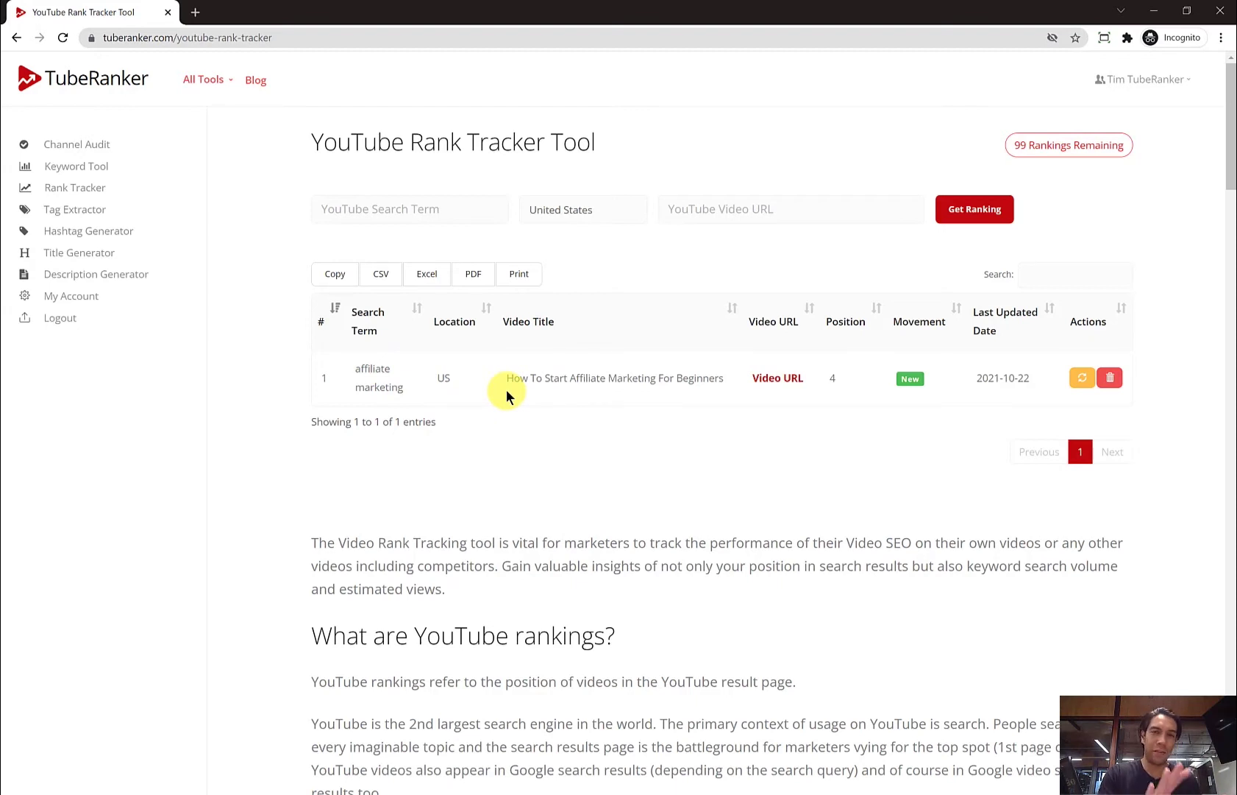
- Extract tags from the pasted How To Start Affiliate Marketing For Beginners video URL
{"action": "left_click", "coordinate": [90, 214]}
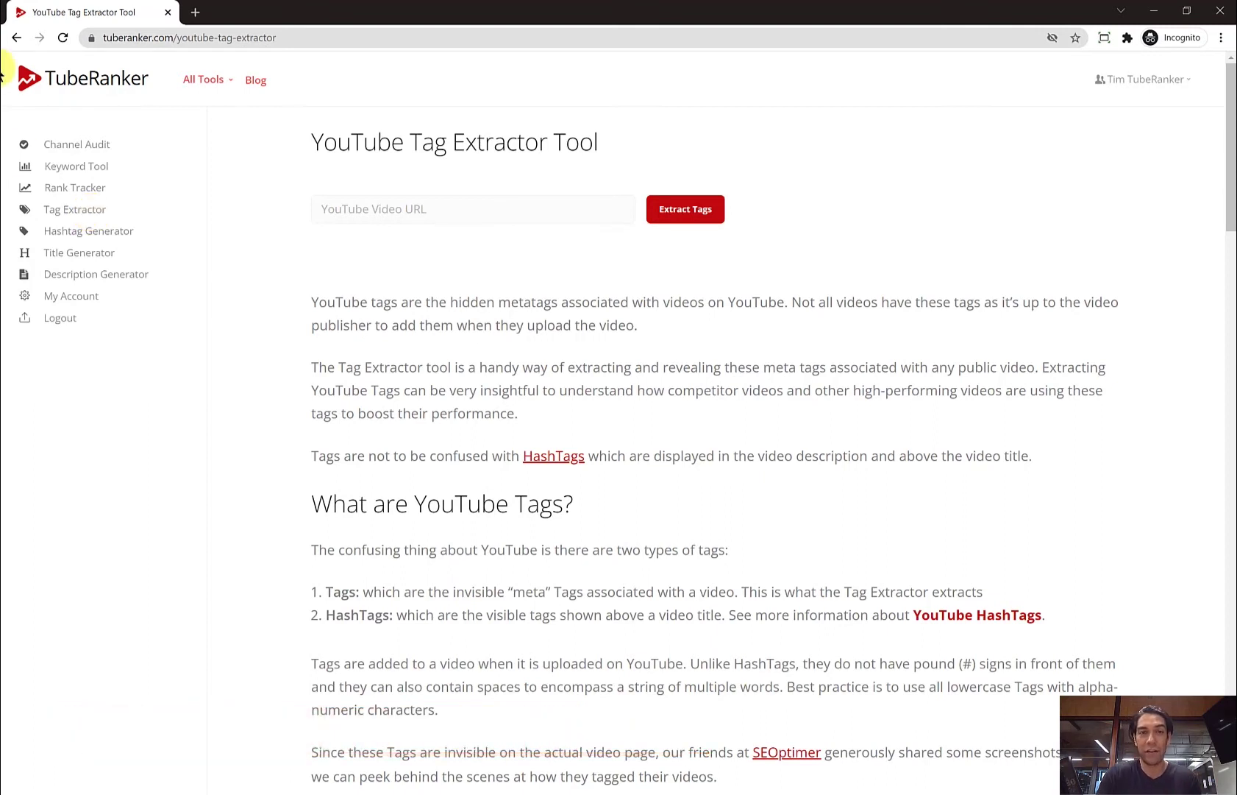
{"action": "left_click", "coordinate": [378, 208]}
{"action": "type", "text": "https://www.youtube.com/watch?v=mOWXI6VKGpg"}
{"action": "left_click", "coordinate": [668, 216]}
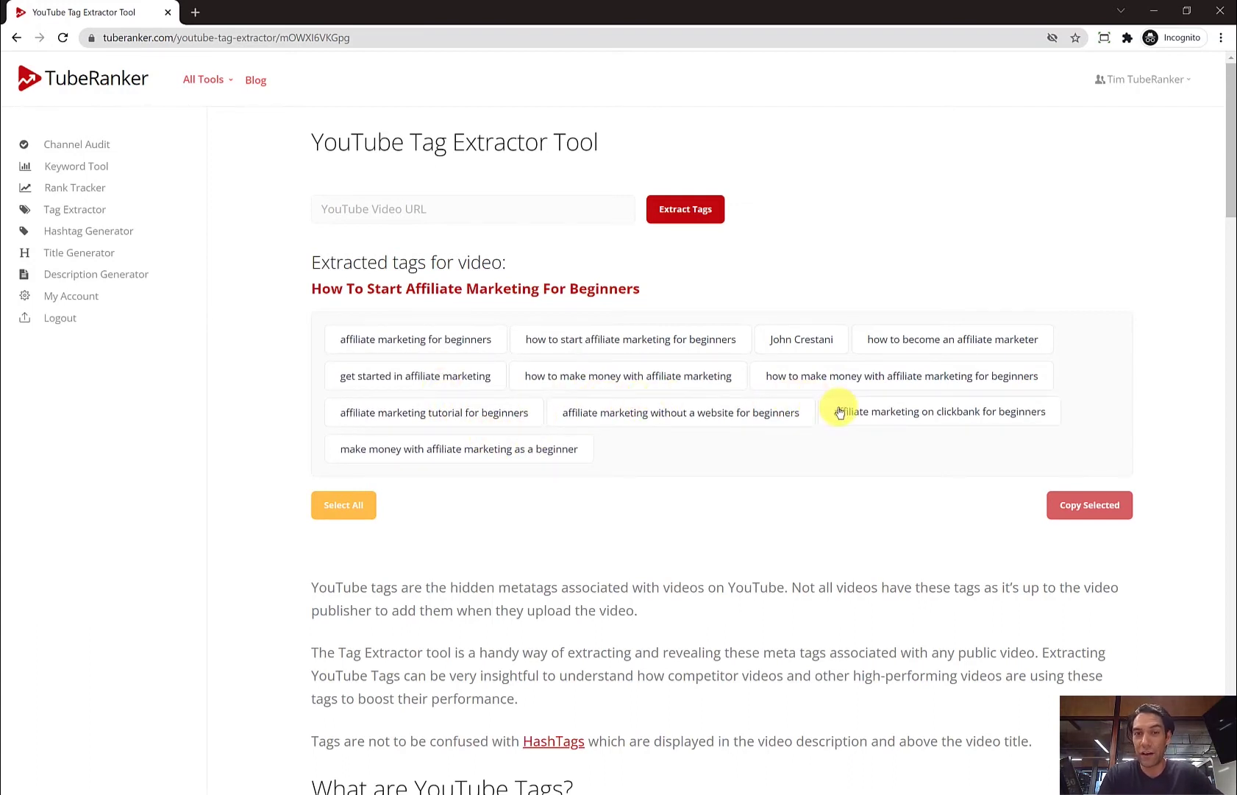
- Copy three affiliate marketing and make money tags, then select every extracted tag
{"action": "left_click", "coordinate": [640, 377]}
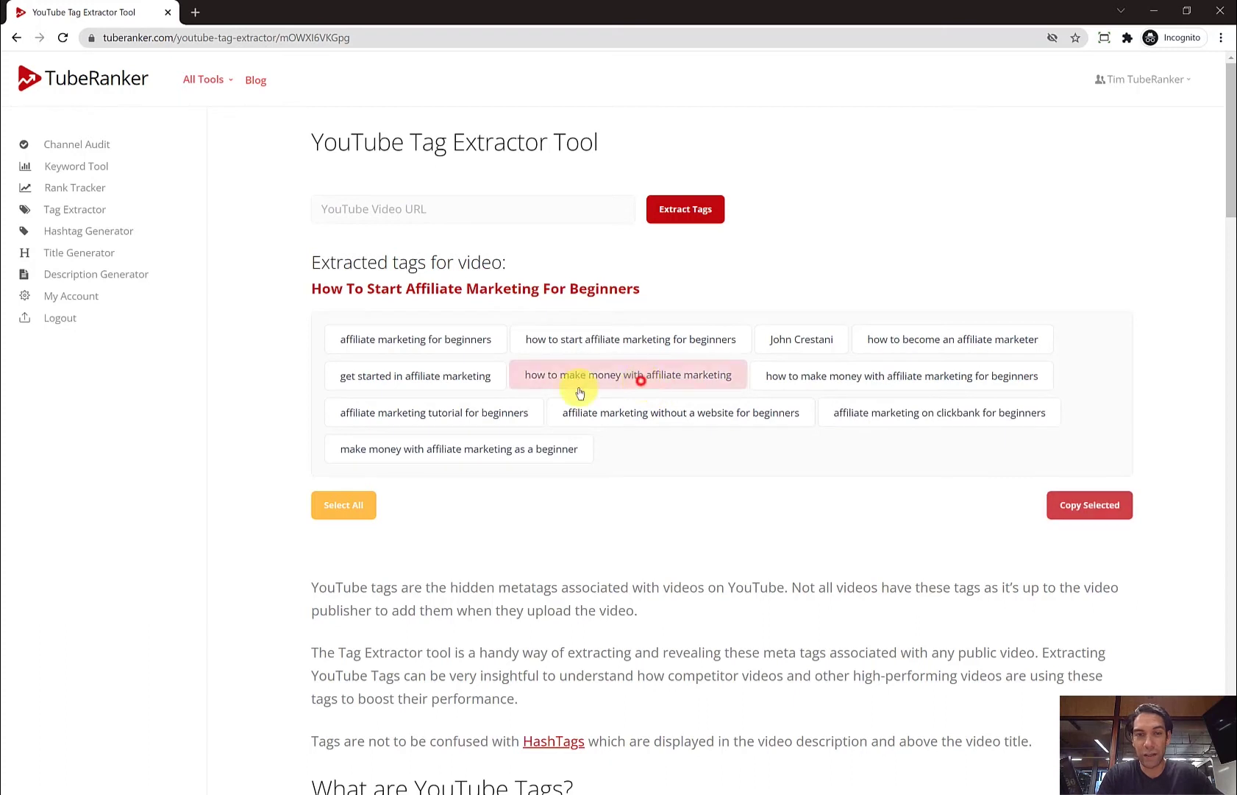
{"action": "left_click", "coordinate": [462, 384]}
{"action": "left_click", "coordinate": [820, 384]}
{"action": "left_click", "coordinate": [1075, 512]}
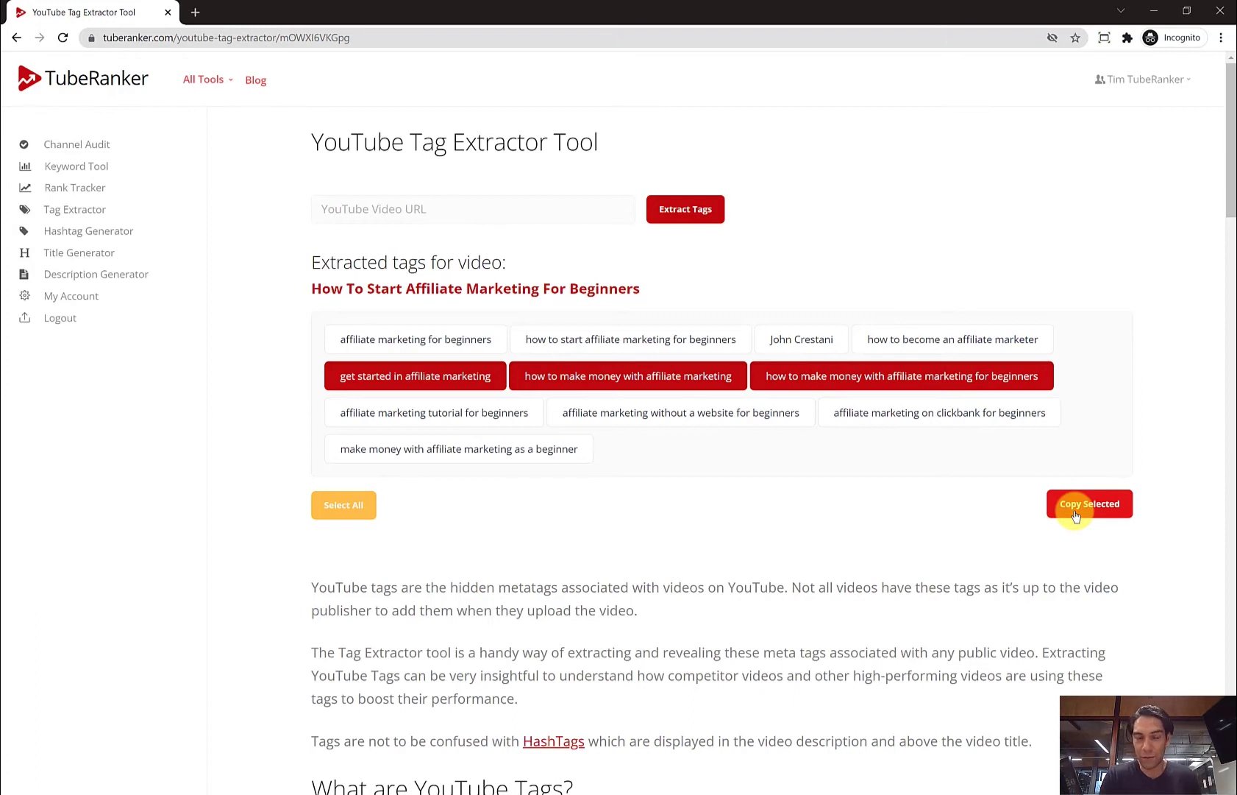
{"action": "left_click", "coordinate": [366, 507]}
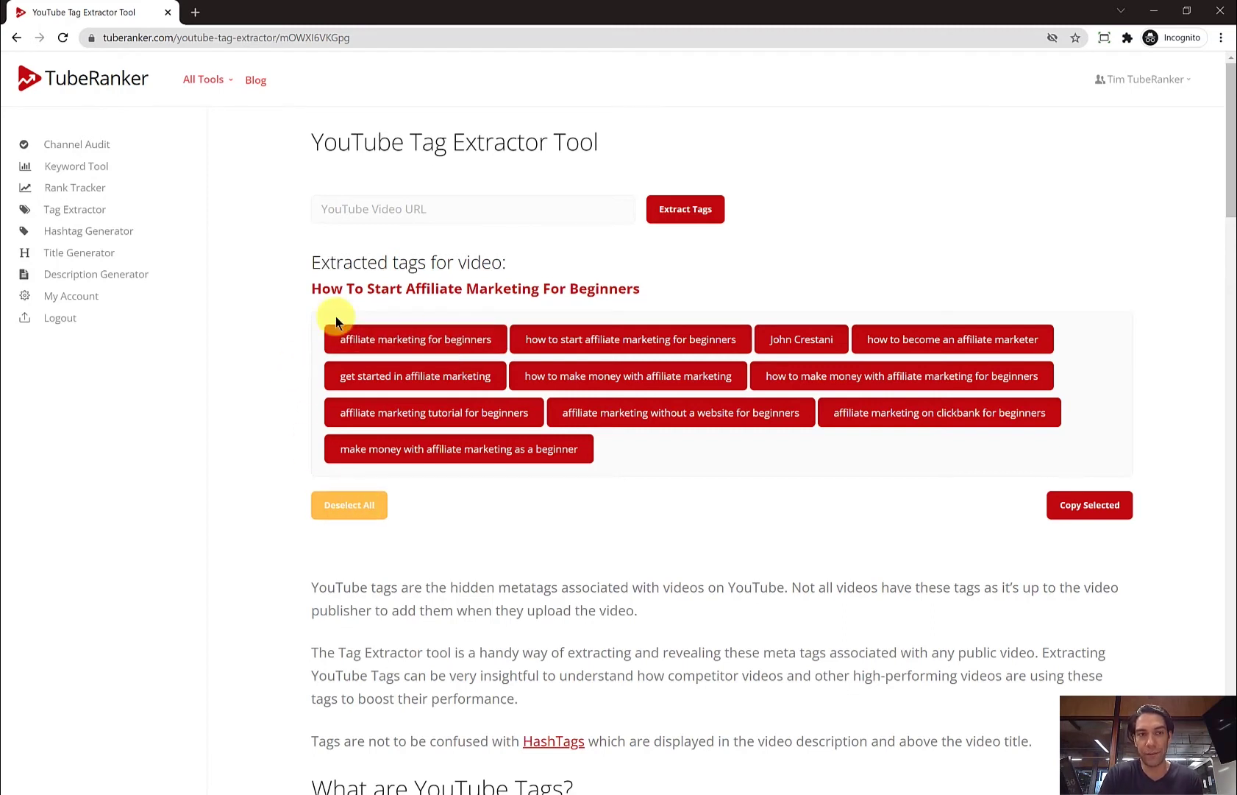
- Generate related hashtags for the keyword 'digital marketing'
{"action": "left_click", "coordinate": [116, 238]}
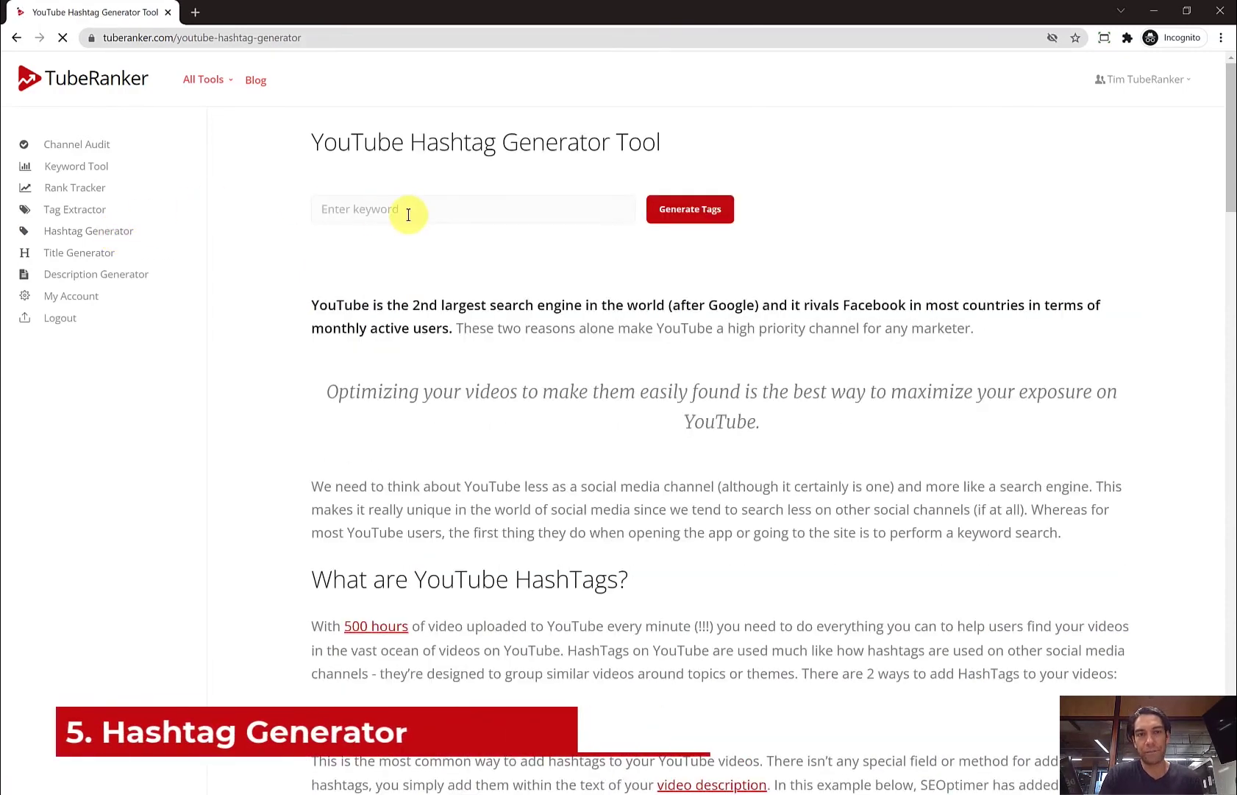
{"action": "left_click", "coordinate": [423, 217]}
{"action": "type", "text": "digital marketing"}
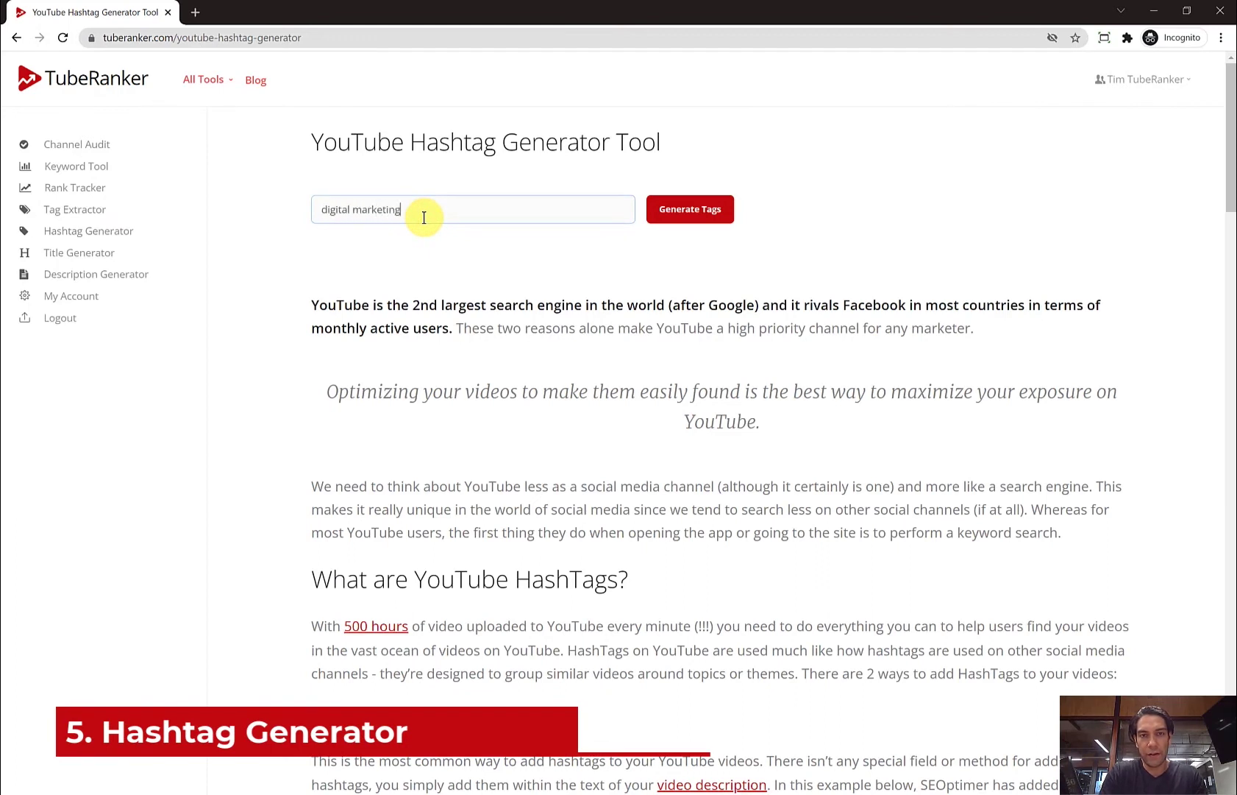
{"action": "left_click", "coordinate": [665, 217]}
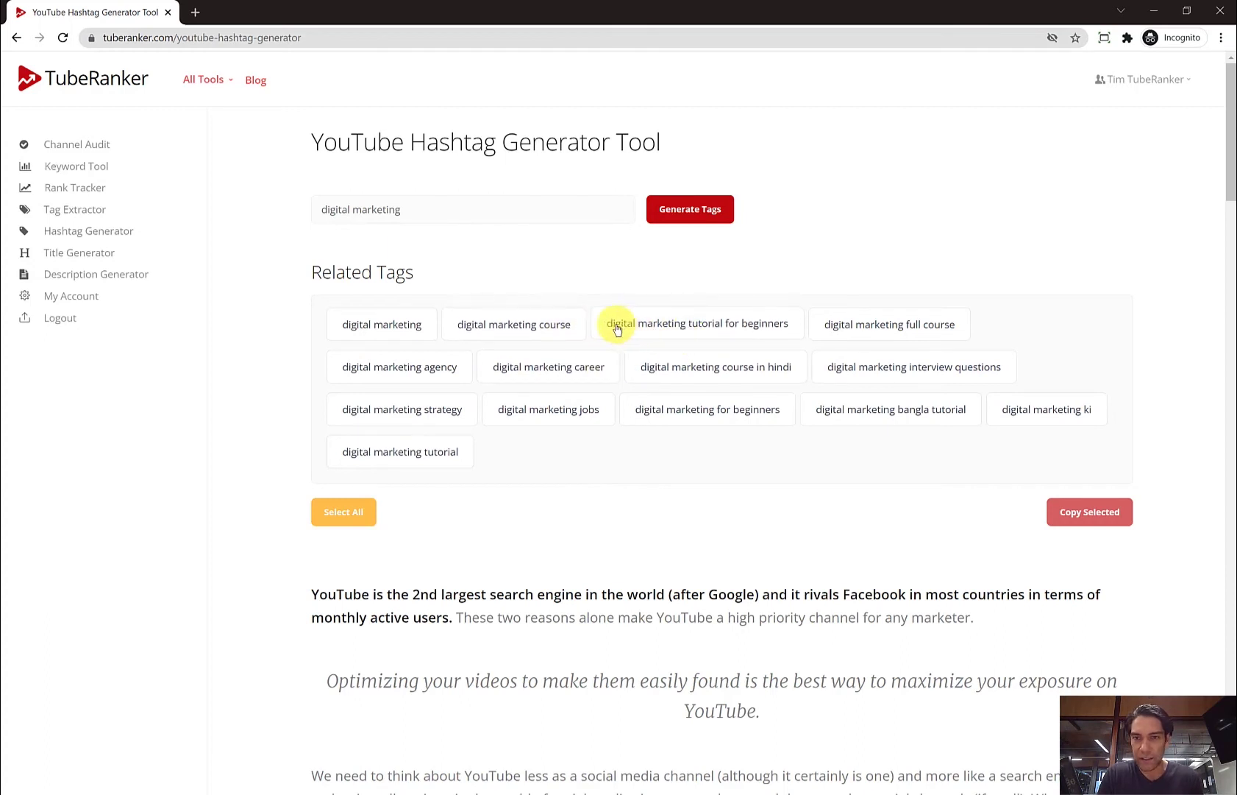
- Copy the digital marketing course, full course and tutorial tags
{"action": "left_click", "coordinate": [513, 327]}
{"action": "left_click", "coordinate": [942, 326]}
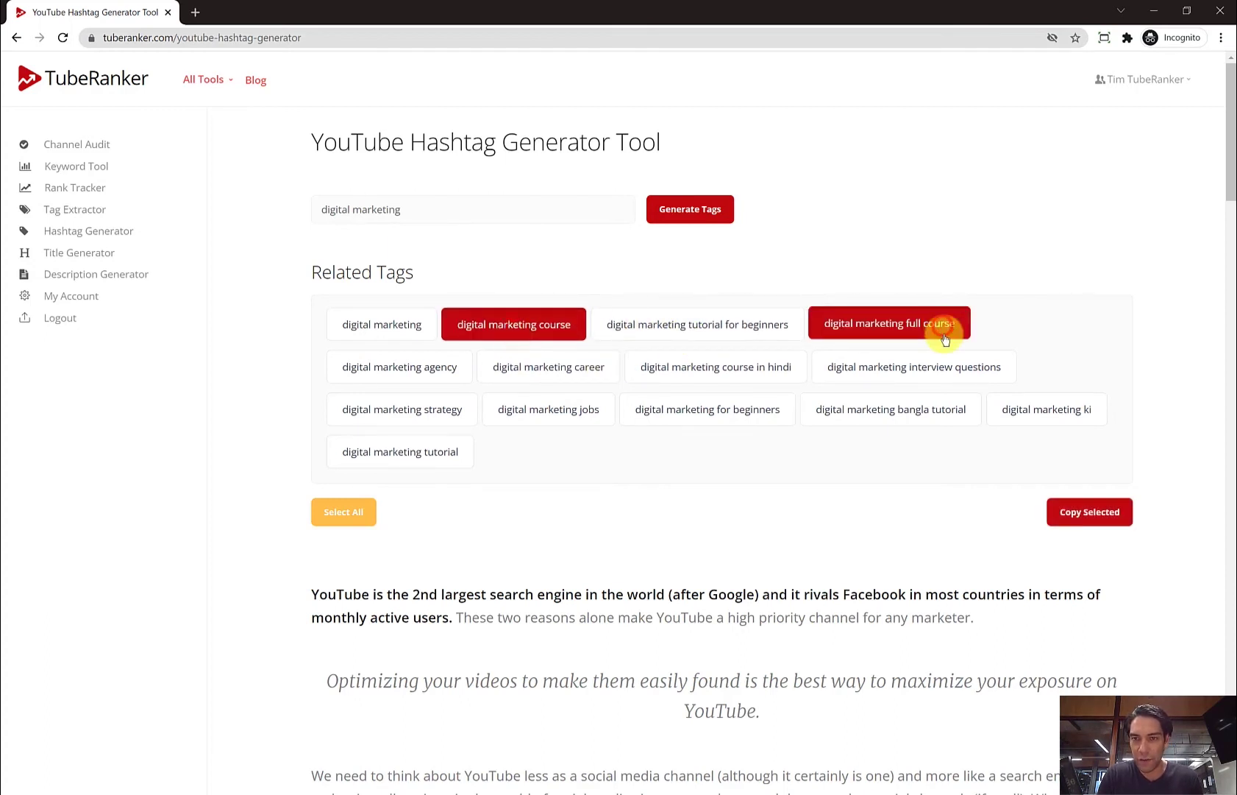
{"action": "left_click", "coordinate": [403, 454]}
{"action": "left_click", "coordinate": [1088, 513]}
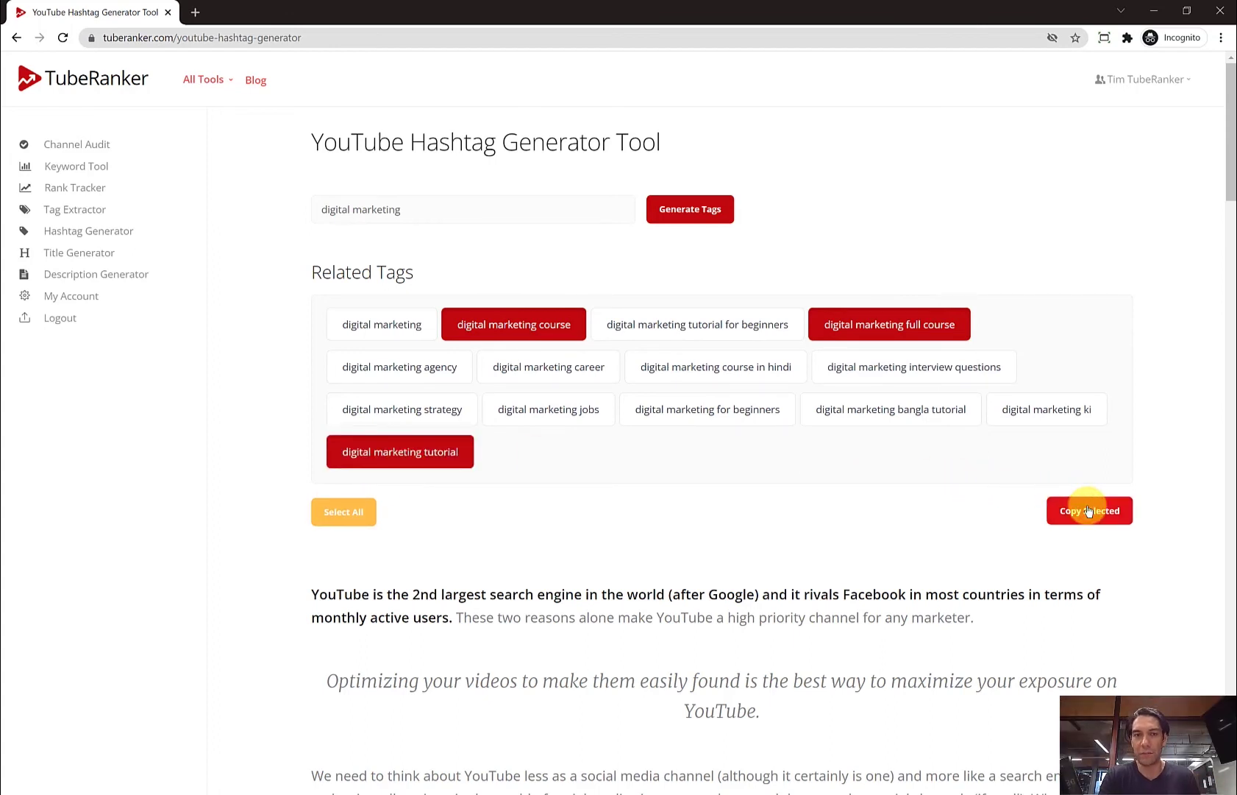
{"action": "left_click", "coordinate": [97, 256]}
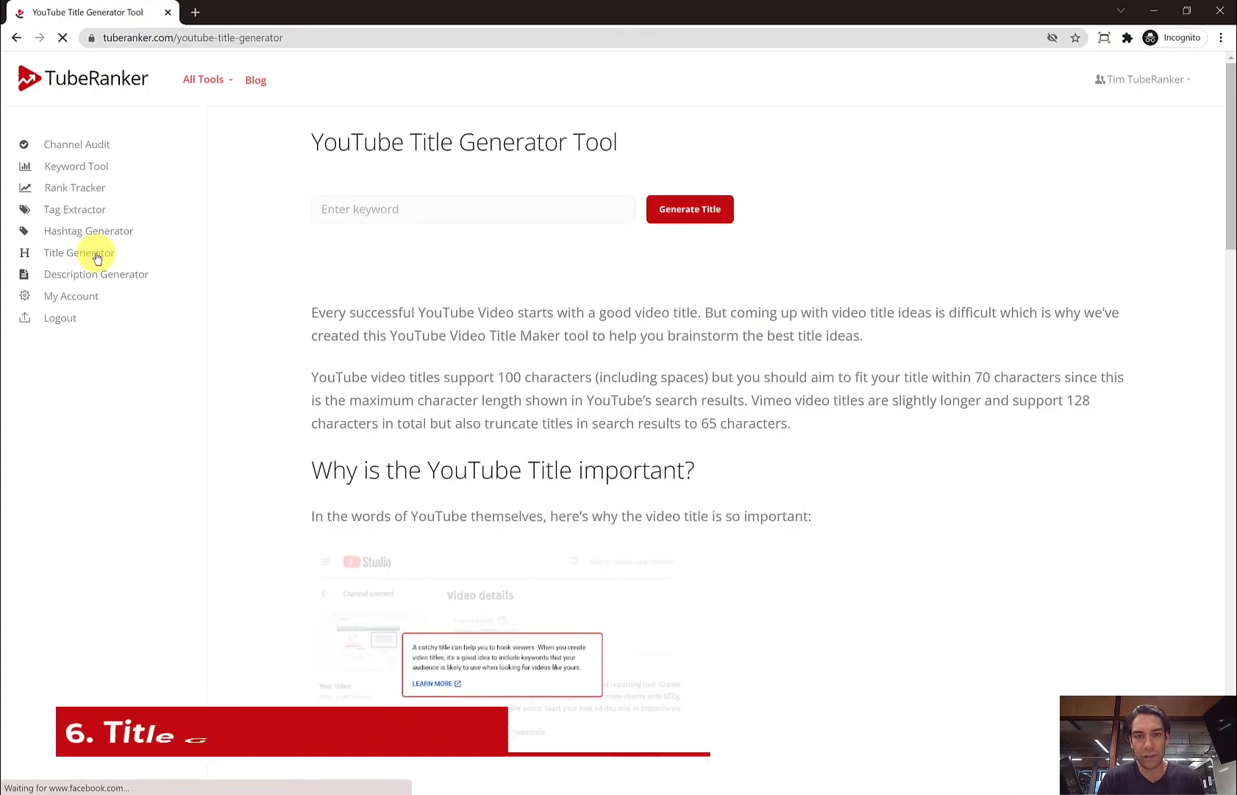
- Generate title ideas for the keyword 'digital marketing'
{"action": "left_click", "coordinate": [423, 221]}
{"action": "type", "text": "digital marketing"}
{"action": "left_click", "coordinate": [657, 212]}
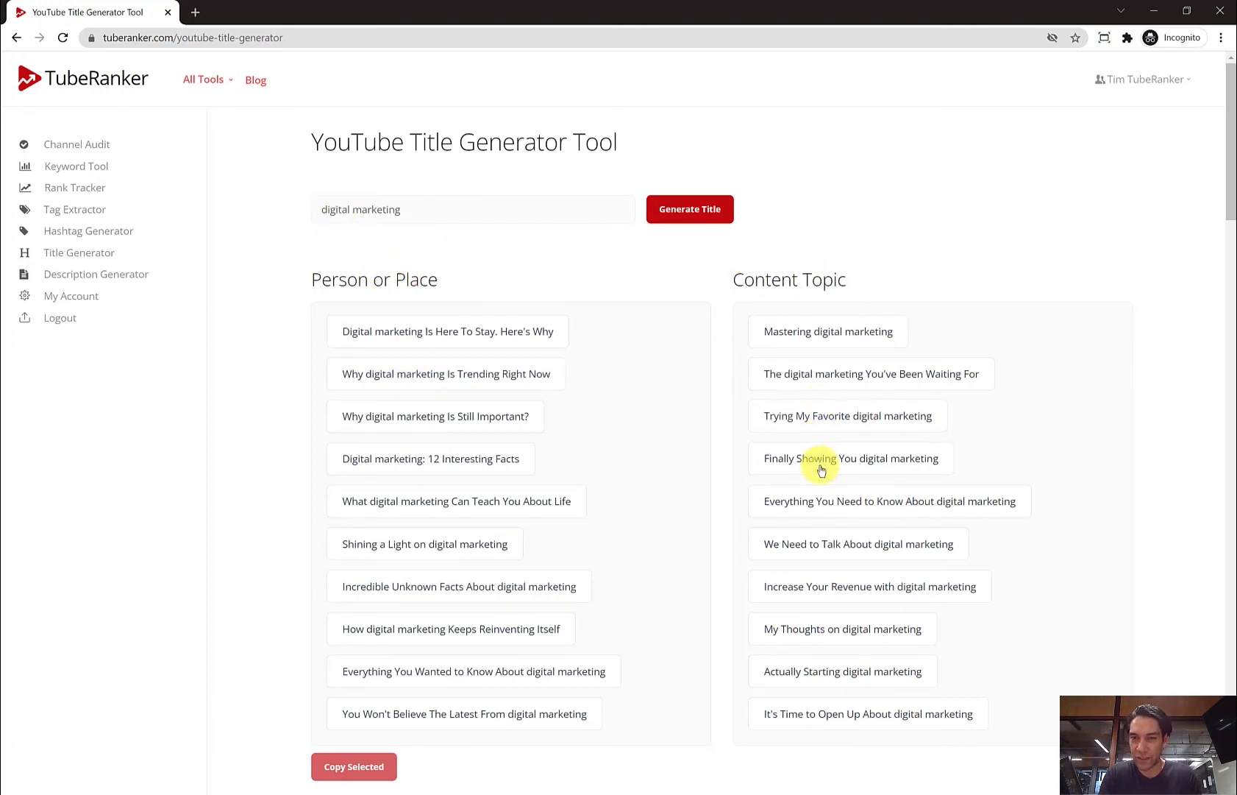
{"action": "scroll", "coordinate": [826, 481], "scroll_direction": "down", "scroll_amount": 1}
{"action": "scroll", "coordinate": [827, 480], "scroll_direction": "down", "scroll_amount": 2}
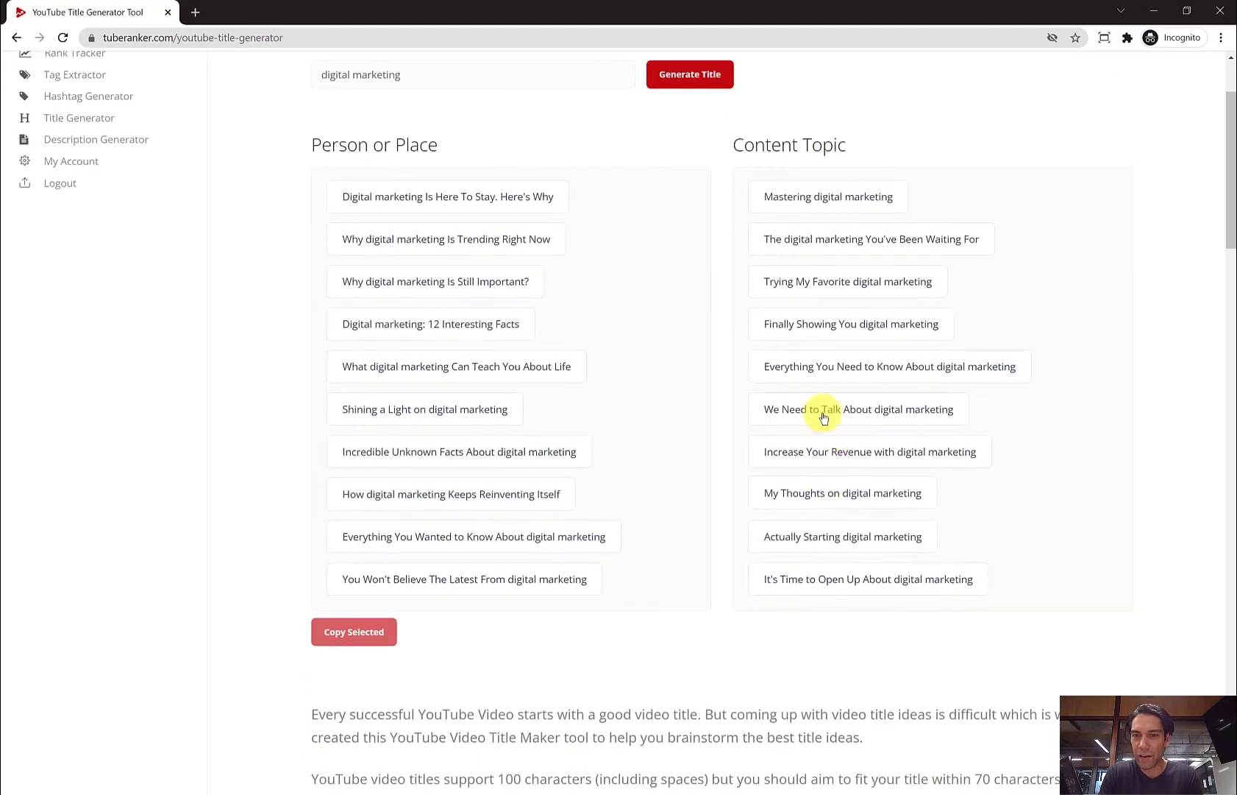
- Pick the 'Everything You Need to Know About digital marketing' title and go to the Description Generator
{"action": "left_click", "coordinate": [820, 374]}
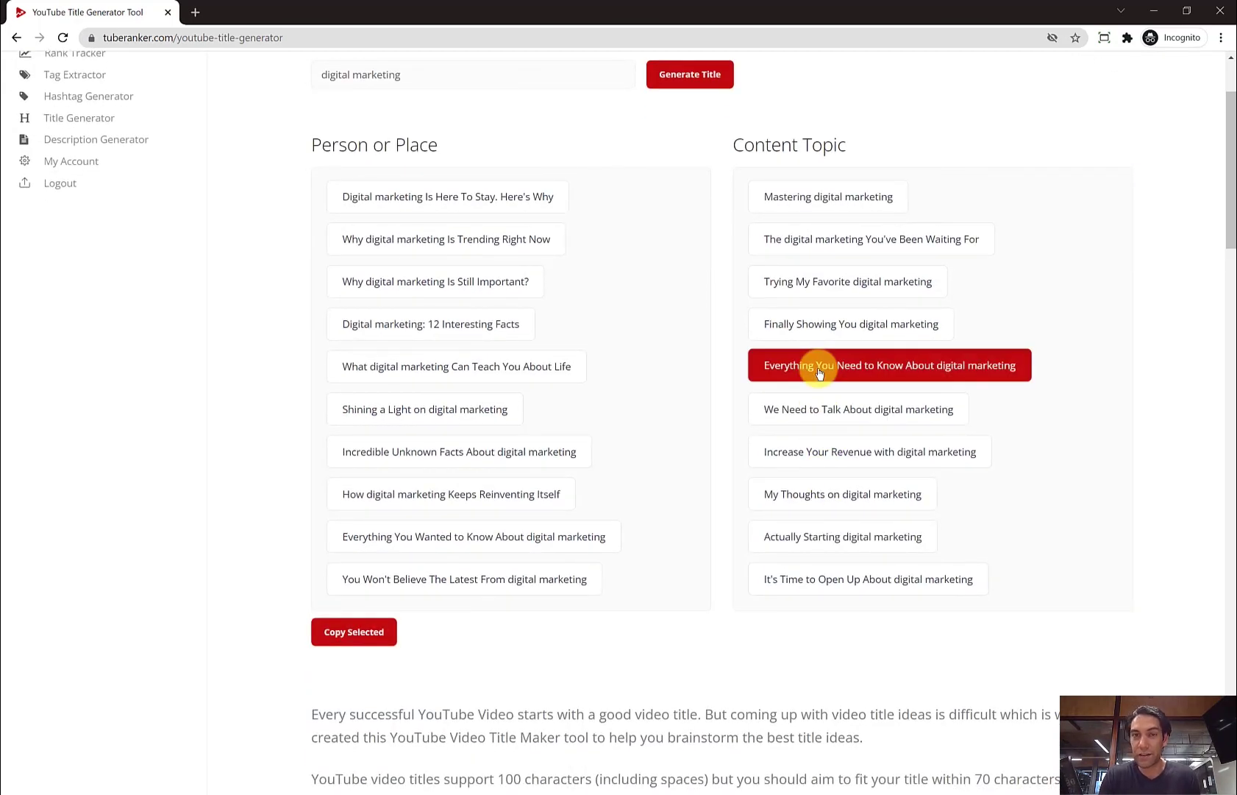
{"action": "scroll", "coordinate": [818, 370], "scroll_direction": "down", "scroll_amount": 2}
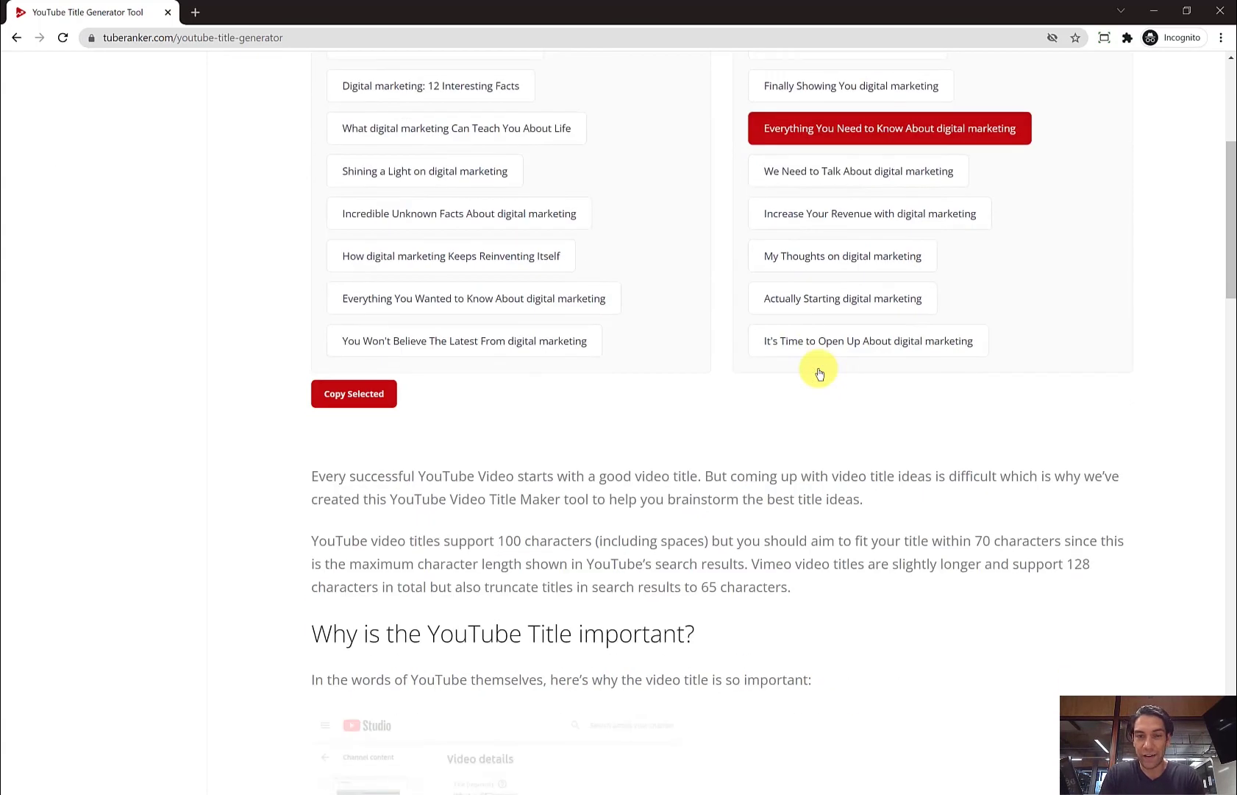
{"action": "scroll", "coordinate": [800, 386], "scroll_direction": "down", "scroll_amount": 3}
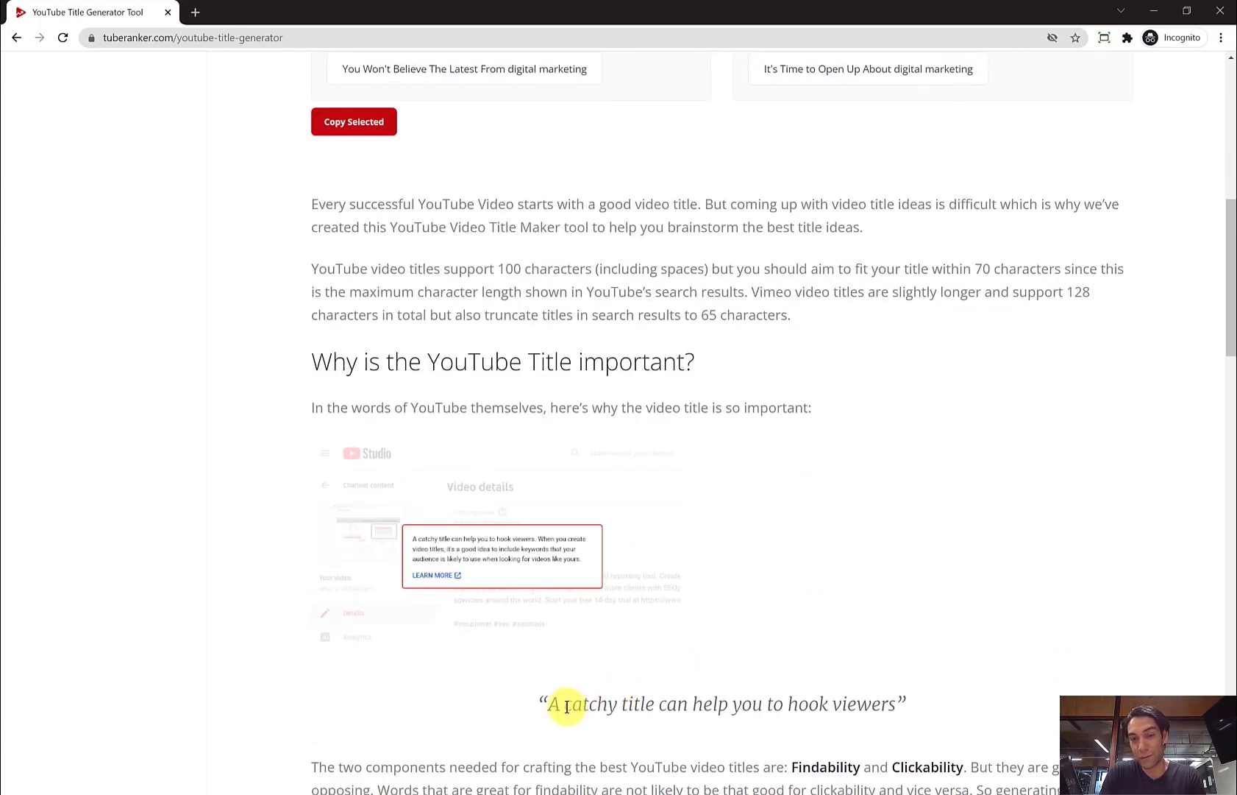
{"action": "left_click_drag", "start_coordinate": [567, 704], "coordinate": [851, 703]}
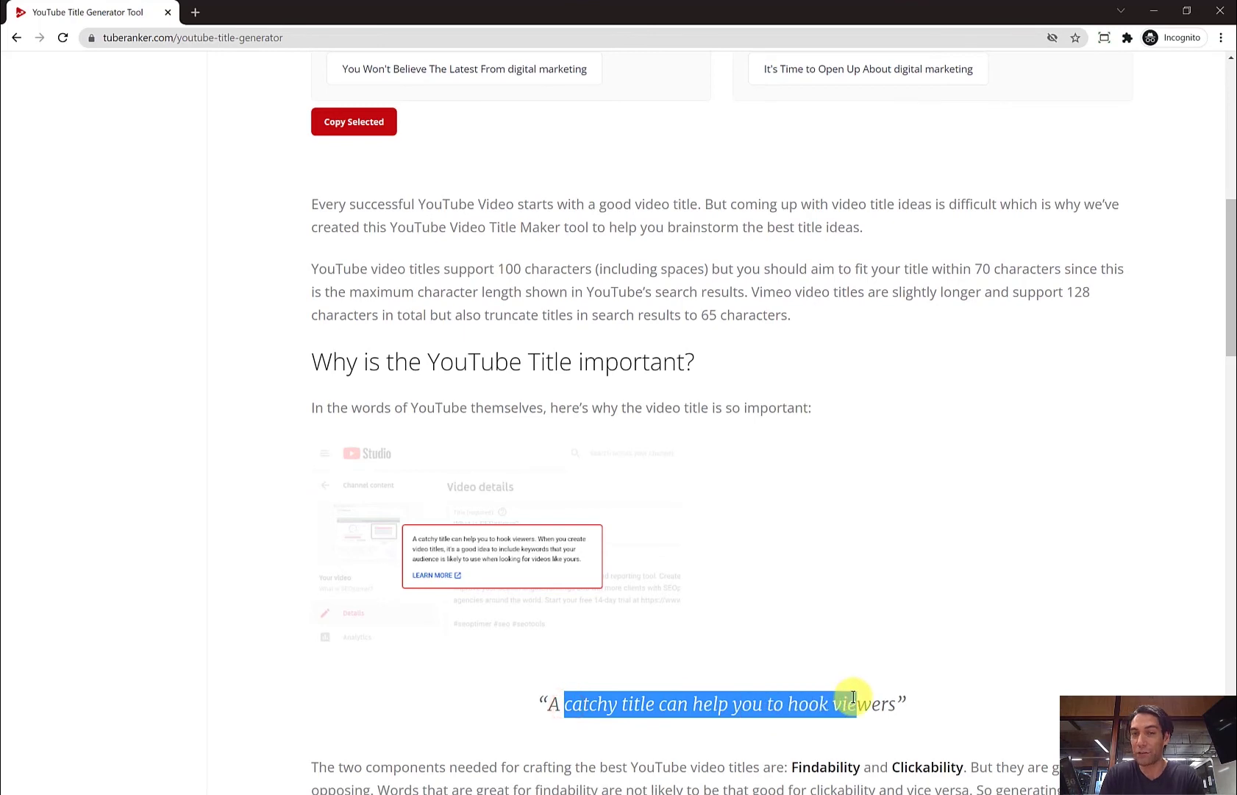
{"action": "scroll", "coordinate": [852, 697], "scroll_direction": "up", "scroll_amount": 2}
{"action": "scroll", "coordinate": [853, 696], "scroll_direction": "up", "scroll_amount": 2}
{"action": "scroll", "coordinate": [853, 696], "scroll_direction": "up", "scroll_amount": 1}
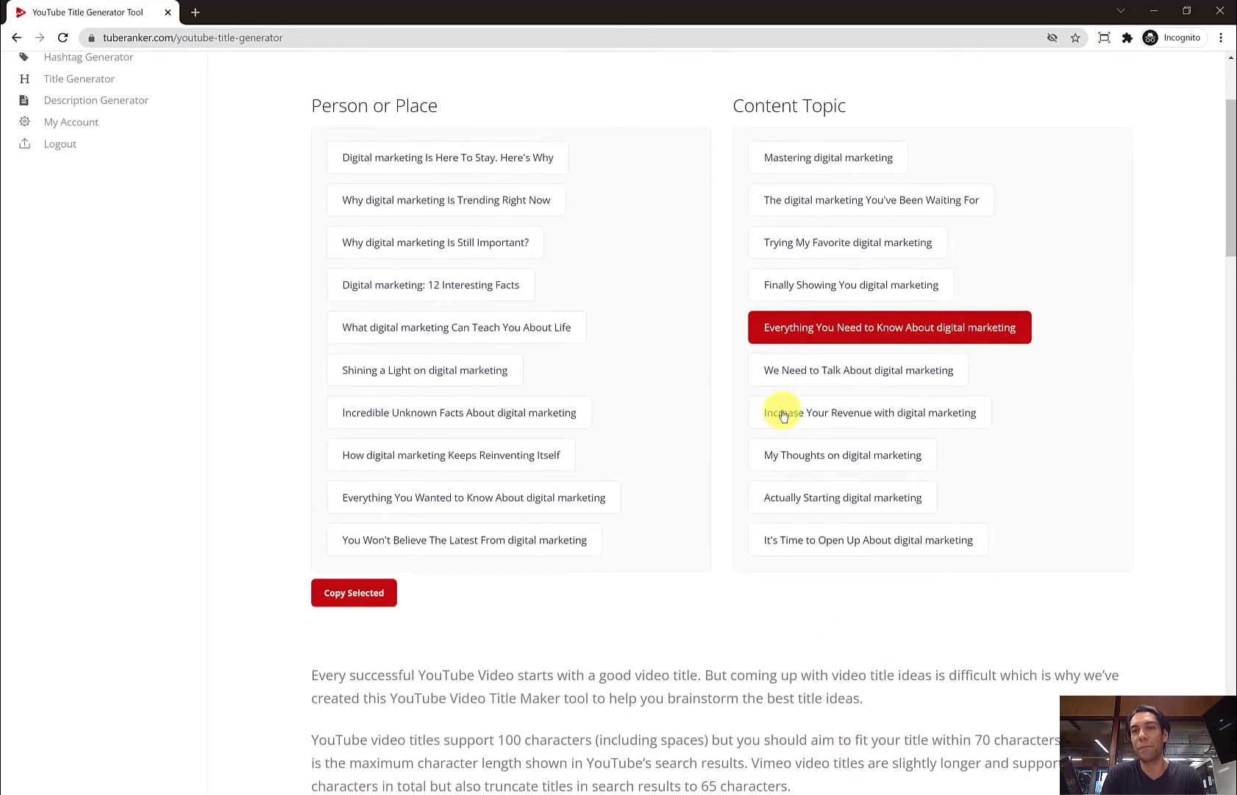
{"action": "scroll", "coordinate": [803, 300], "scroll_direction": "up", "scroll_amount": 1}
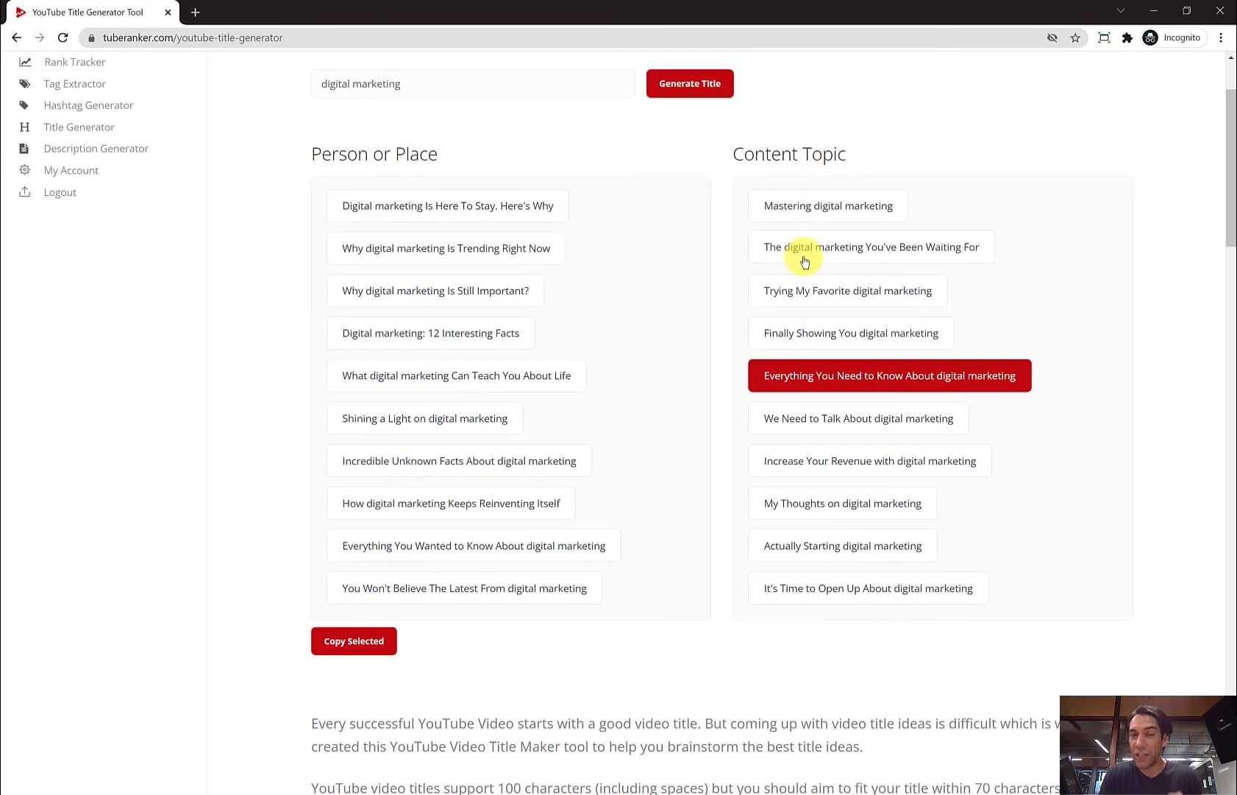
{"action": "scroll", "coordinate": [804, 261], "scroll_direction": "up", "scroll_amount": 2}
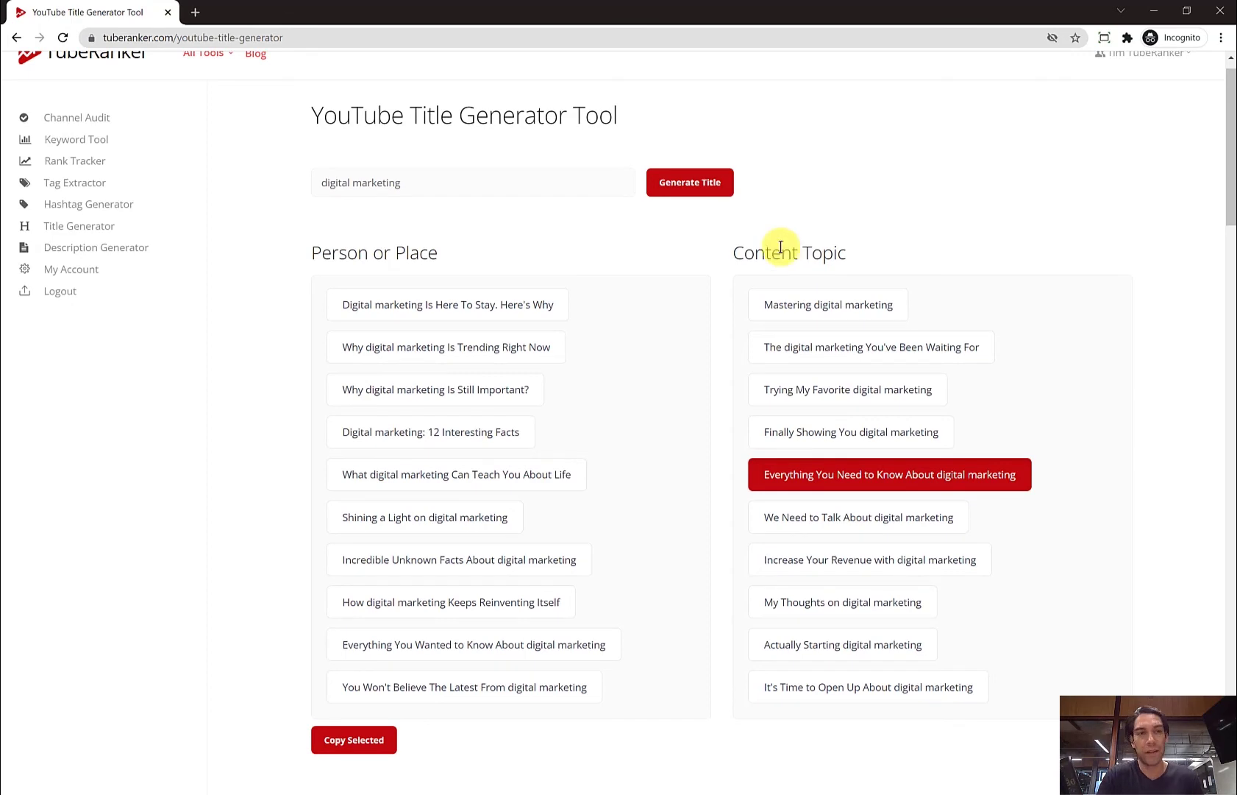
{"action": "left_click", "coordinate": [121, 249]}
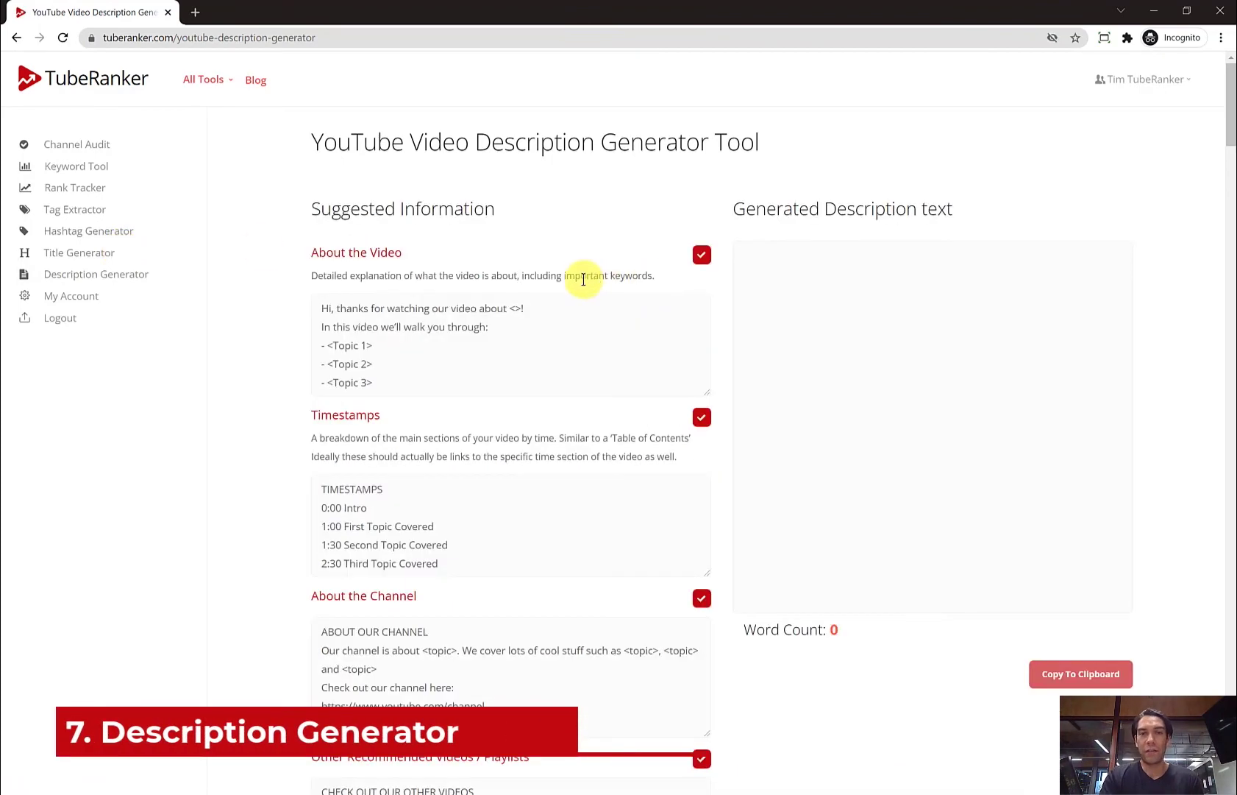
{"action": "scroll", "coordinate": [604, 264], "scroll_direction": "down", "scroll_amount": 2}
{"action": "scroll", "coordinate": [605, 262], "scroll_direction": "down", "scroll_amount": 2}
{"action": "scroll", "coordinate": [606, 267], "scroll_direction": "down", "scroll_amount": 5}
{"action": "scroll", "coordinate": [606, 263], "scroll_direction": "down", "scroll_amount": 4}
{"action": "scroll", "coordinate": [604, 266], "scroll_direction": "down", "scroll_amount": 1}
{"action": "scroll", "coordinate": [606, 268], "scroll_direction": "down", "scroll_amount": 1}
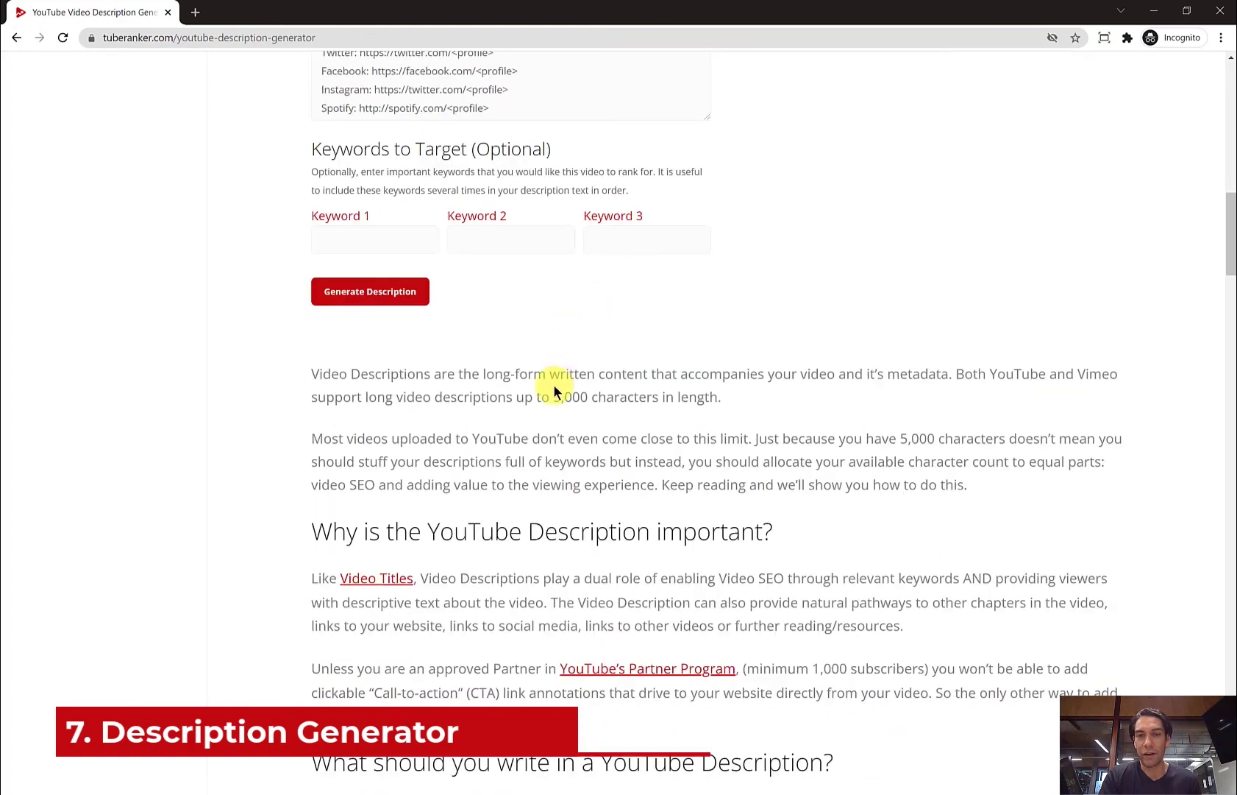
- Highlight the 5,000-character description length note on the Description Generator page
{"action": "left_click_drag", "start_coordinate": [552, 394], "coordinate": [704, 399]}
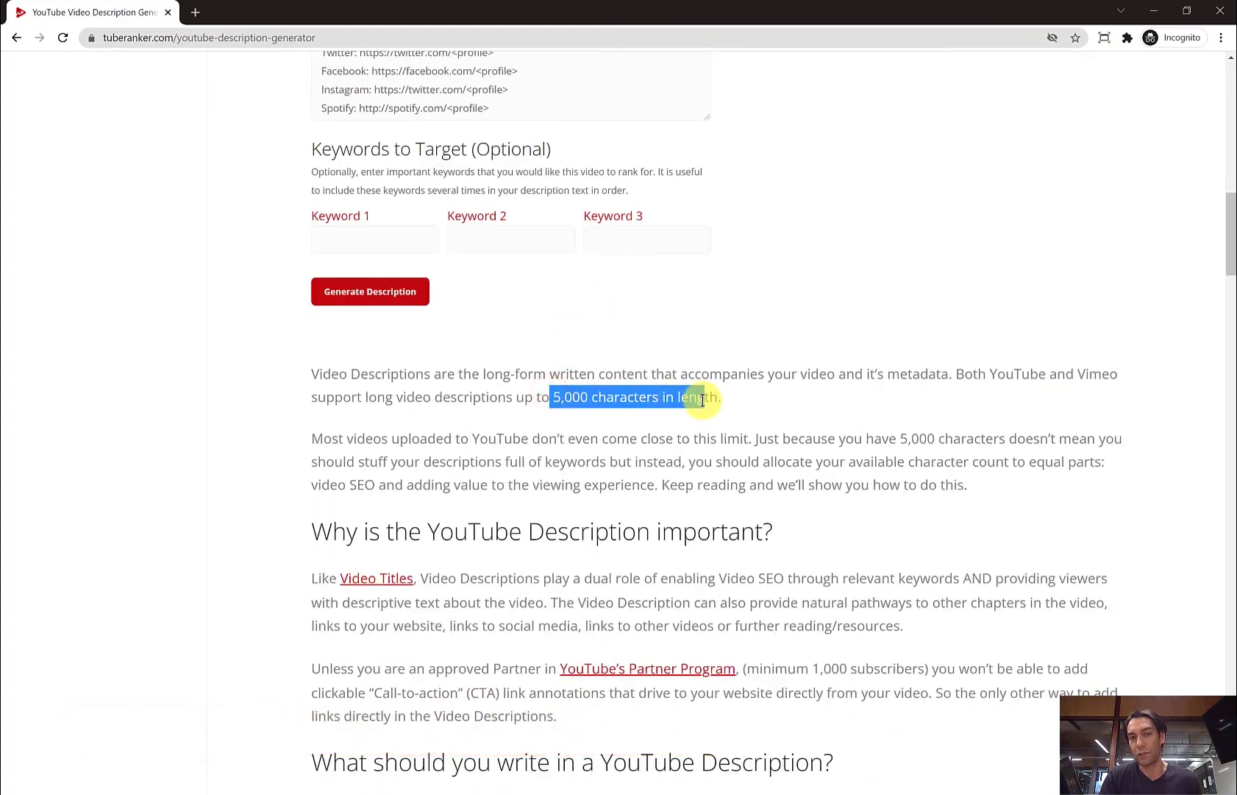
{"action": "scroll", "coordinate": [701, 398], "scroll_direction": "up", "scroll_amount": 3}
{"action": "scroll", "coordinate": [702, 398], "scroll_direction": "up", "scroll_amount": 8}
{"action": "scroll", "coordinate": [702, 406], "scroll_direction": "up", "scroll_amount": 3}
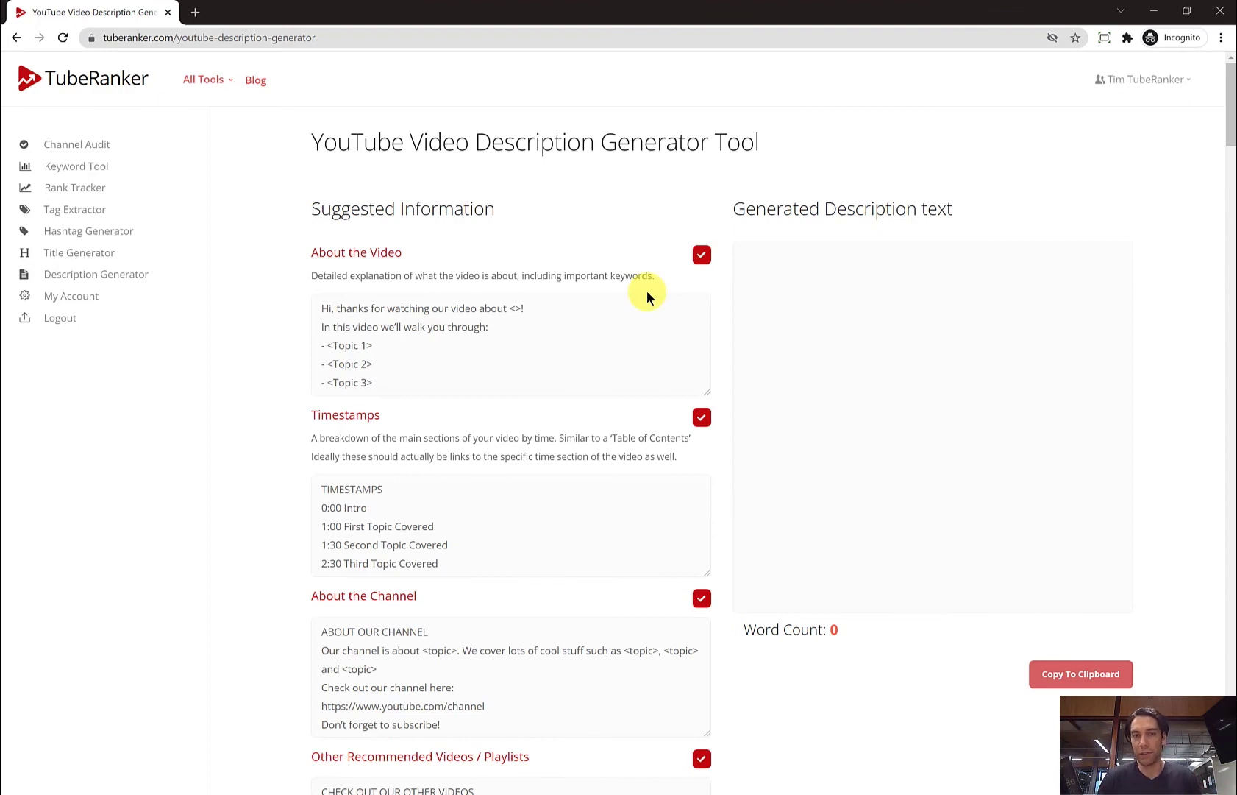
{"action": "scroll", "coordinate": [646, 291], "scroll_direction": "down", "scroll_amount": 1}
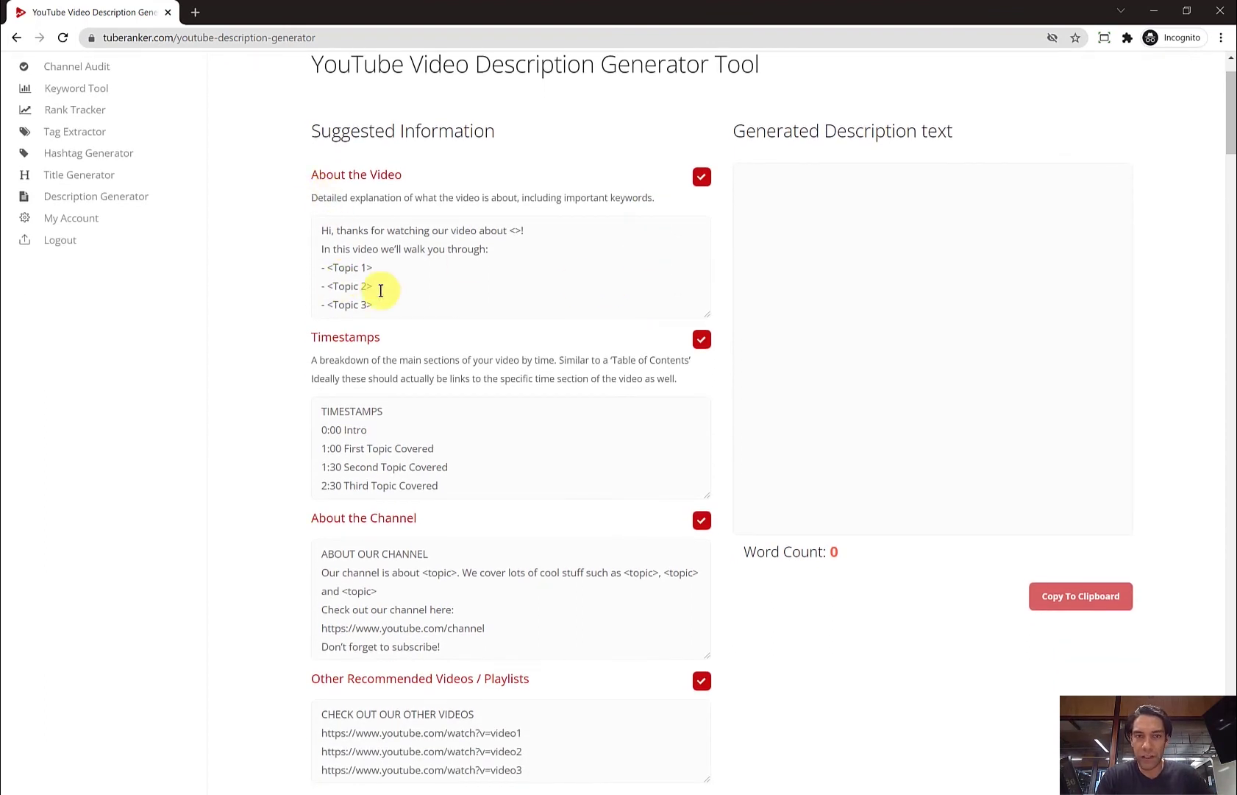
{"action": "scroll", "coordinate": [528, 588], "scroll_direction": "down", "scroll_amount": 2}
{"action": "scroll", "coordinate": [534, 534], "scroll_direction": "down", "scroll_amount": 1}
{"action": "scroll", "coordinate": [533, 535], "scroll_direction": "down", "scroll_amount": 1}
{"action": "scroll", "coordinate": [534, 534], "scroll_direction": "down", "scroll_amount": 1}
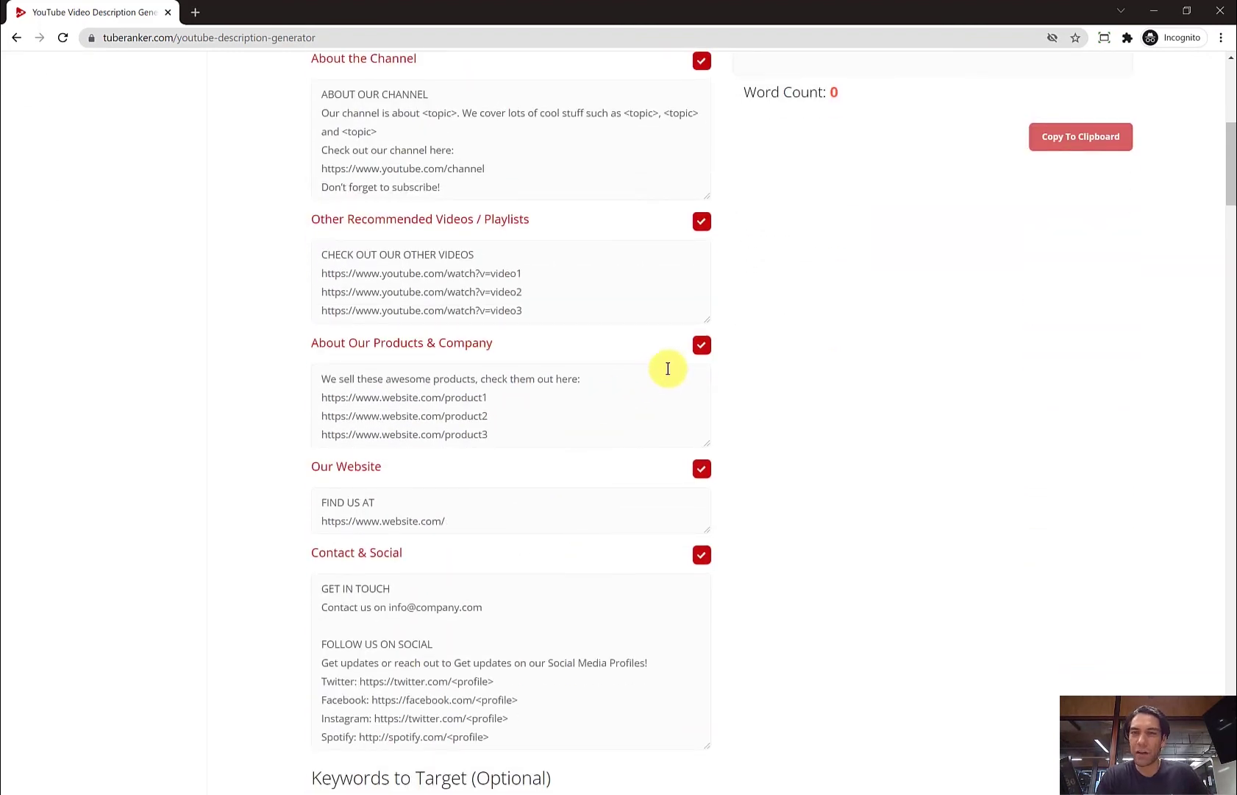
- Untick About Our Products & Company and review the other description template texts
{"action": "left_click", "coordinate": [701, 348]}
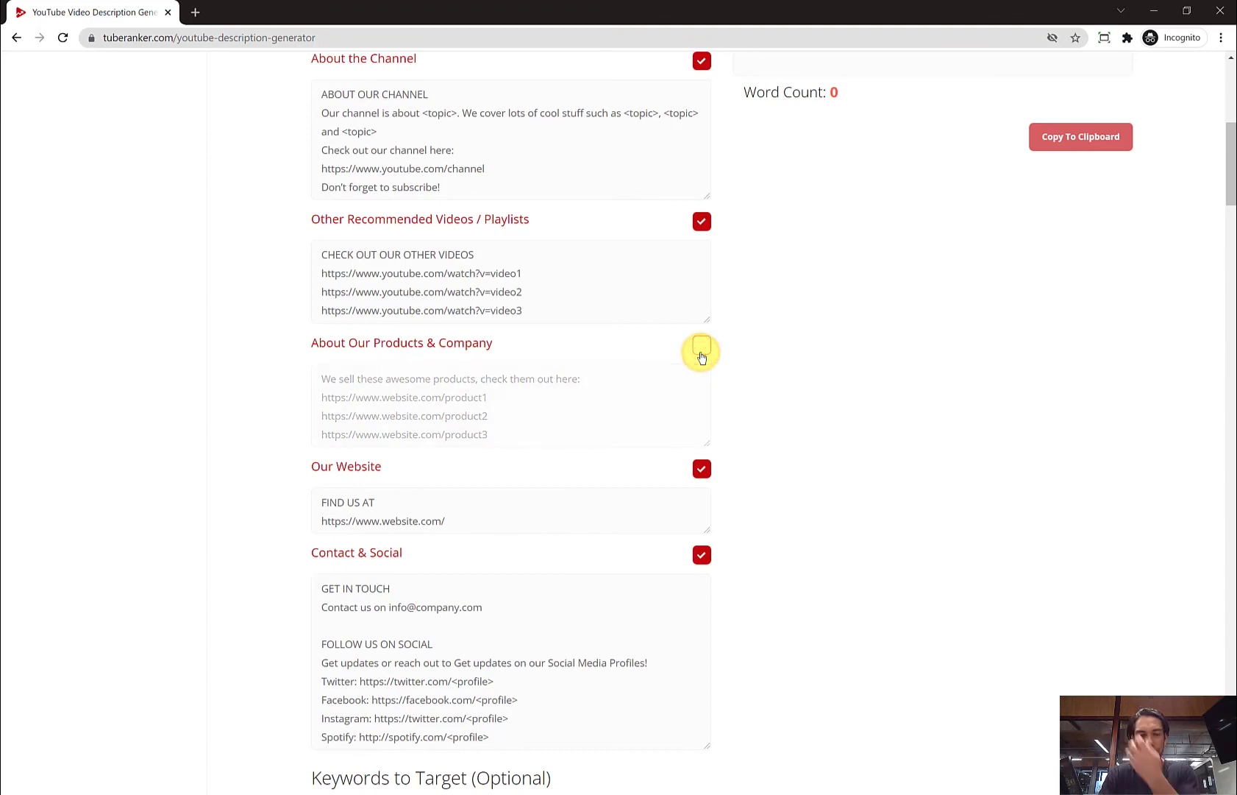
{"action": "scroll", "coordinate": [701, 352], "scroll_direction": "up", "scroll_amount": 4}
{"action": "scroll", "coordinate": [701, 353], "scroll_direction": "up", "scroll_amount": 2}
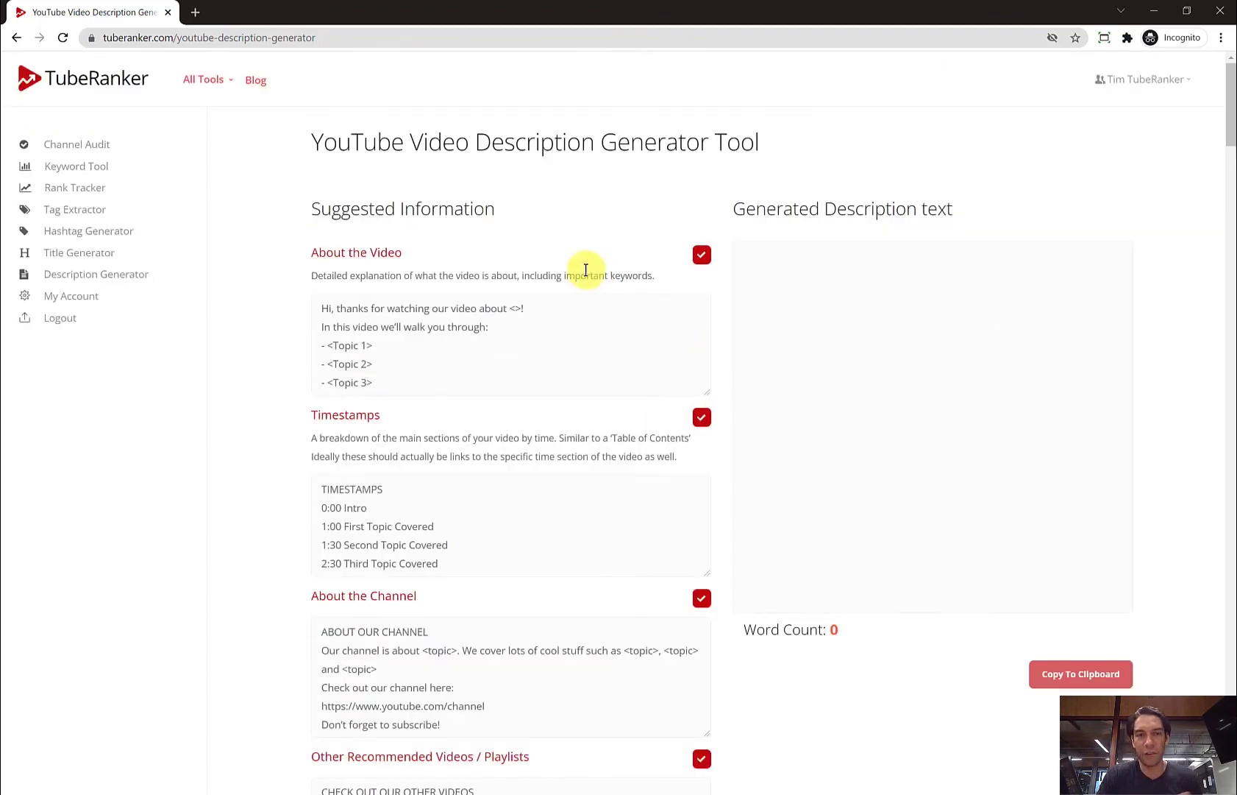
{"action": "left_click", "coordinate": [524, 308]}
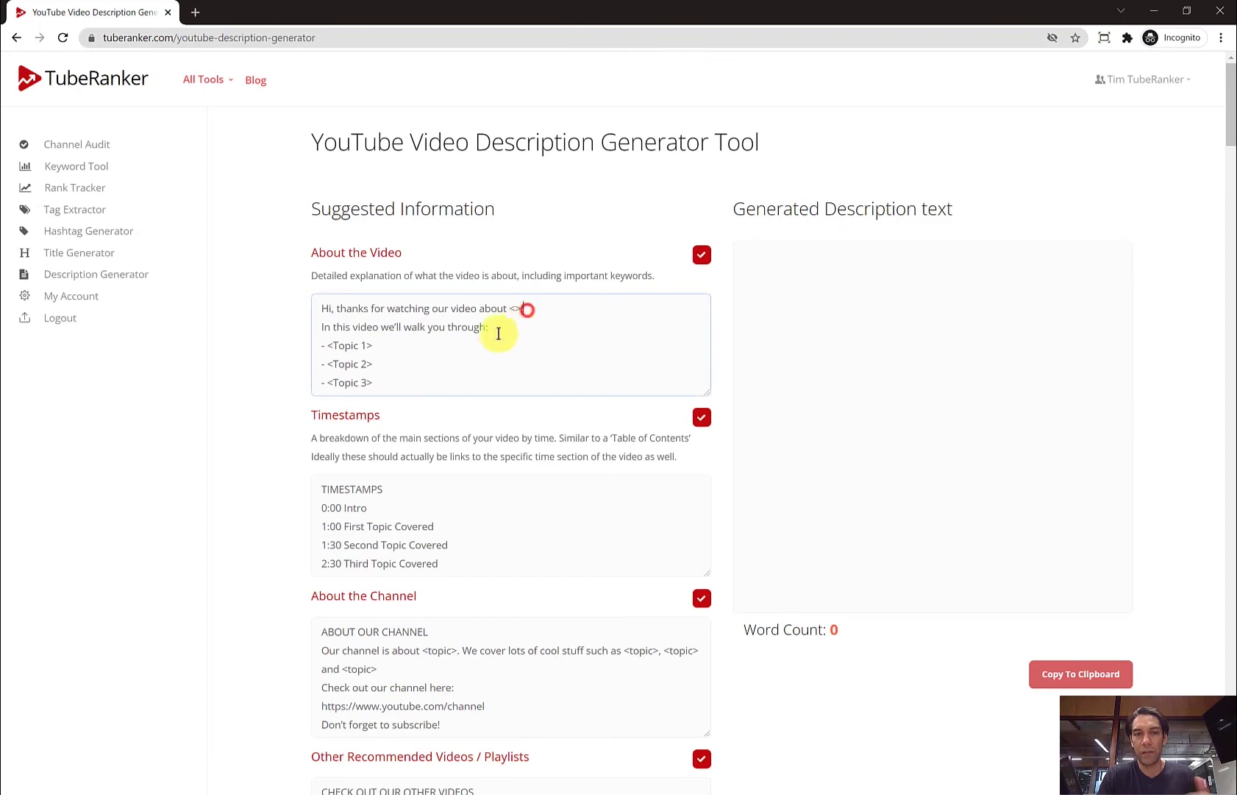
{"action": "left_click", "coordinate": [398, 343]}
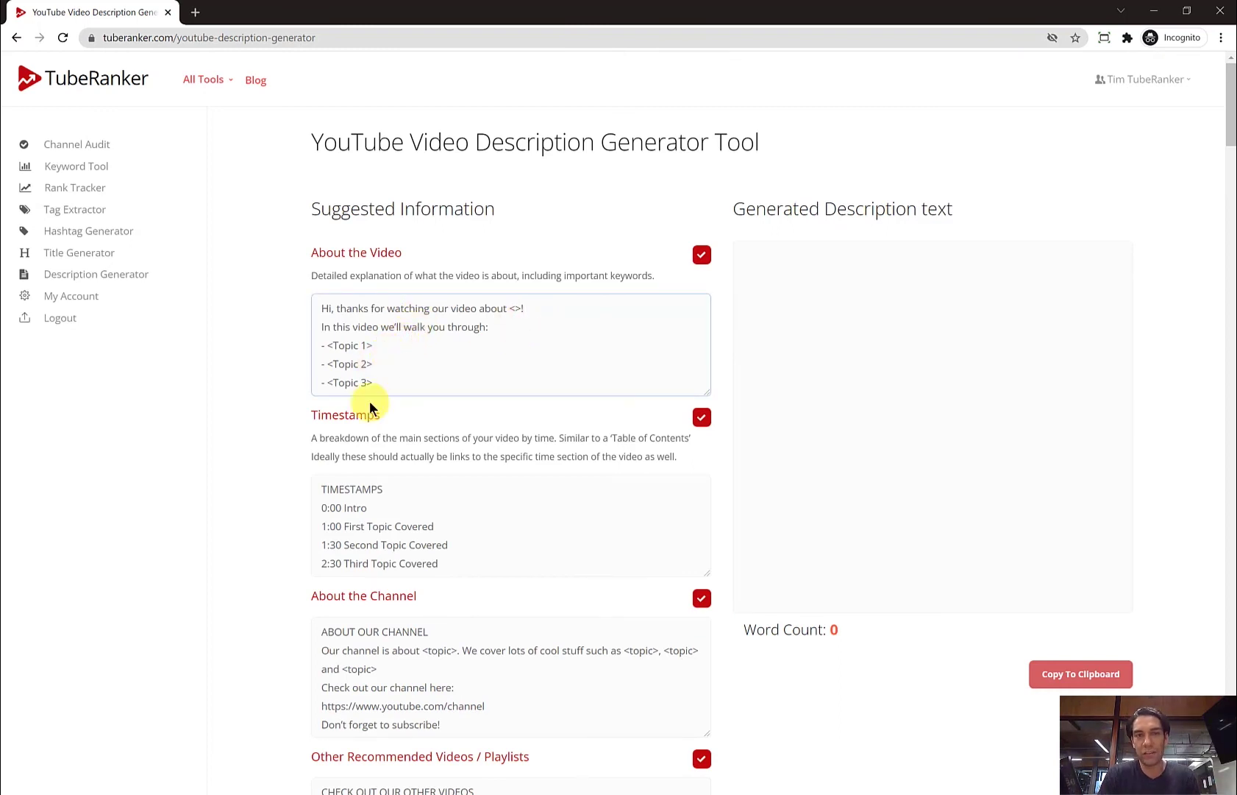
{"action": "left_click", "coordinate": [434, 522]}
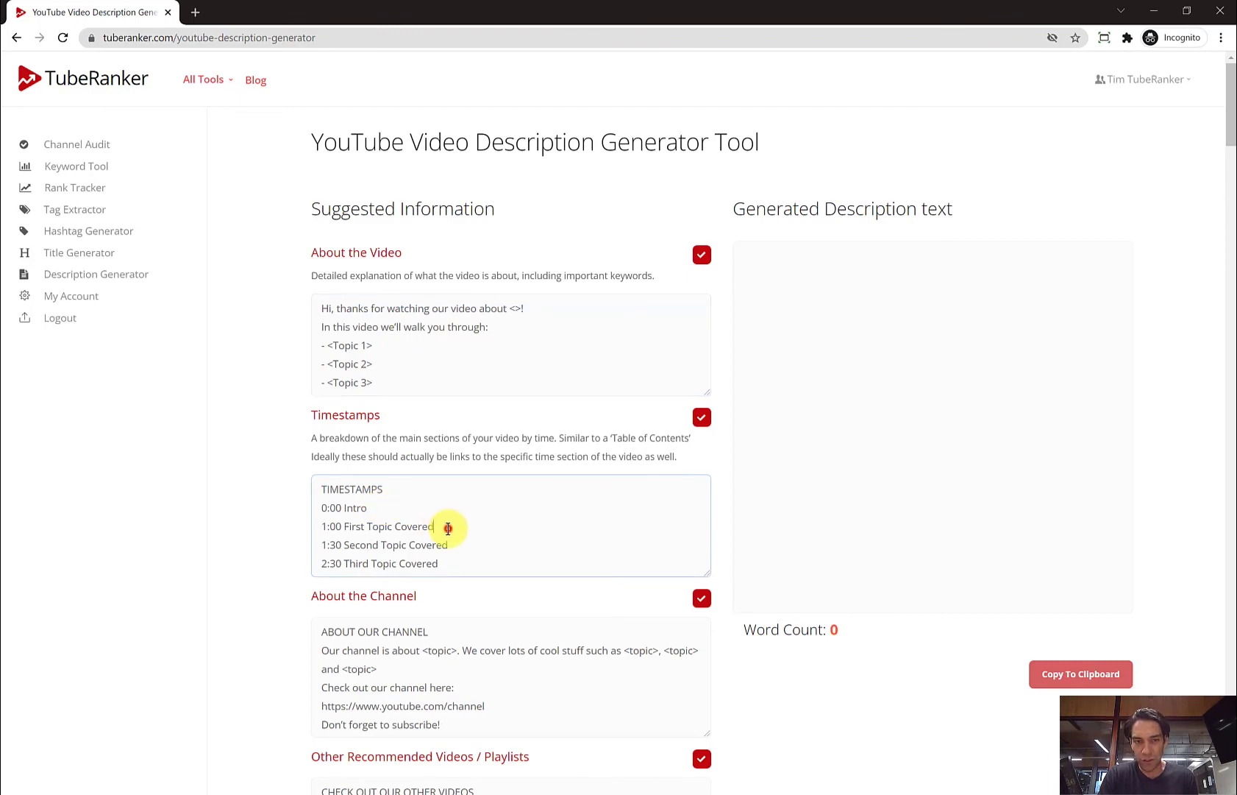
{"action": "scroll", "coordinate": [447, 529], "scroll_direction": "down", "scroll_amount": 1}
{"action": "scroll", "coordinate": [447, 528], "scroll_direction": "down", "scroll_amount": 1}
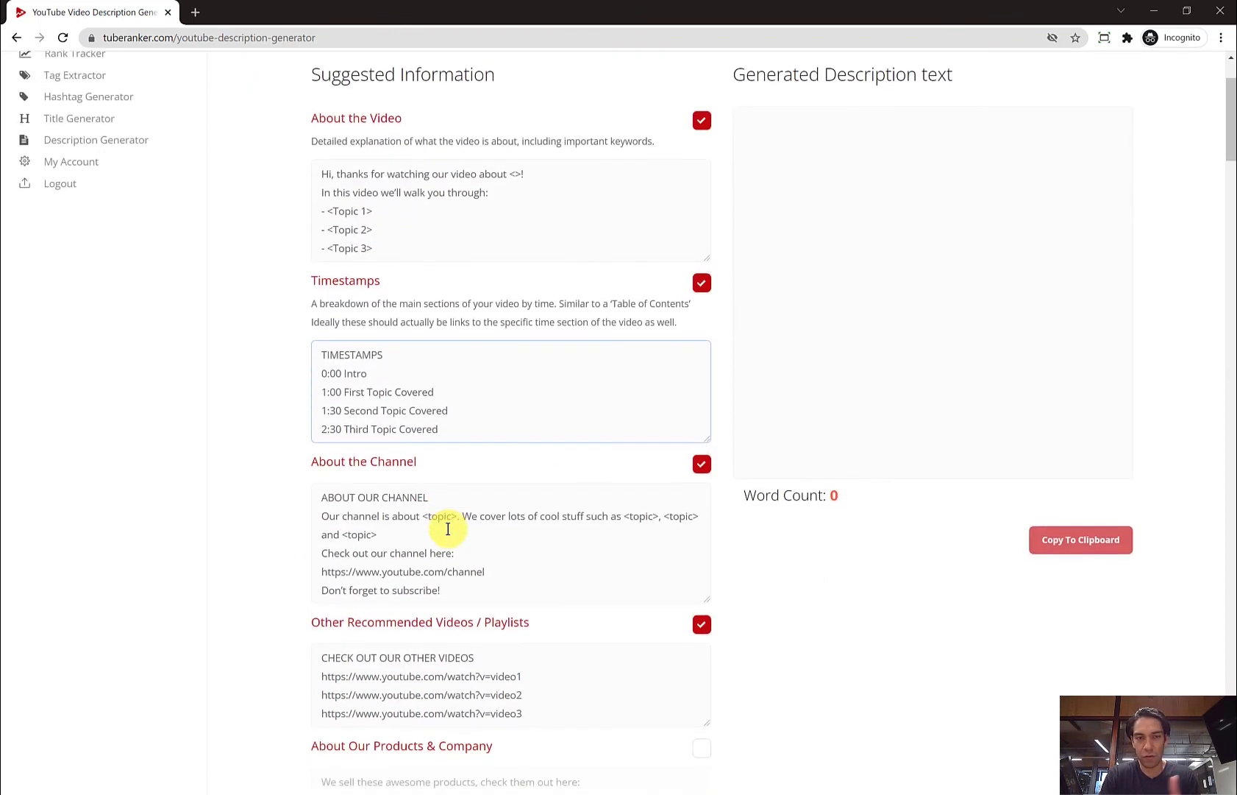
{"action": "scroll", "coordinate": [448, 528], "scroll_direction": "down", "scroll_amount": 1}
{"action": "left_click", "coordinate": [425, 467]}
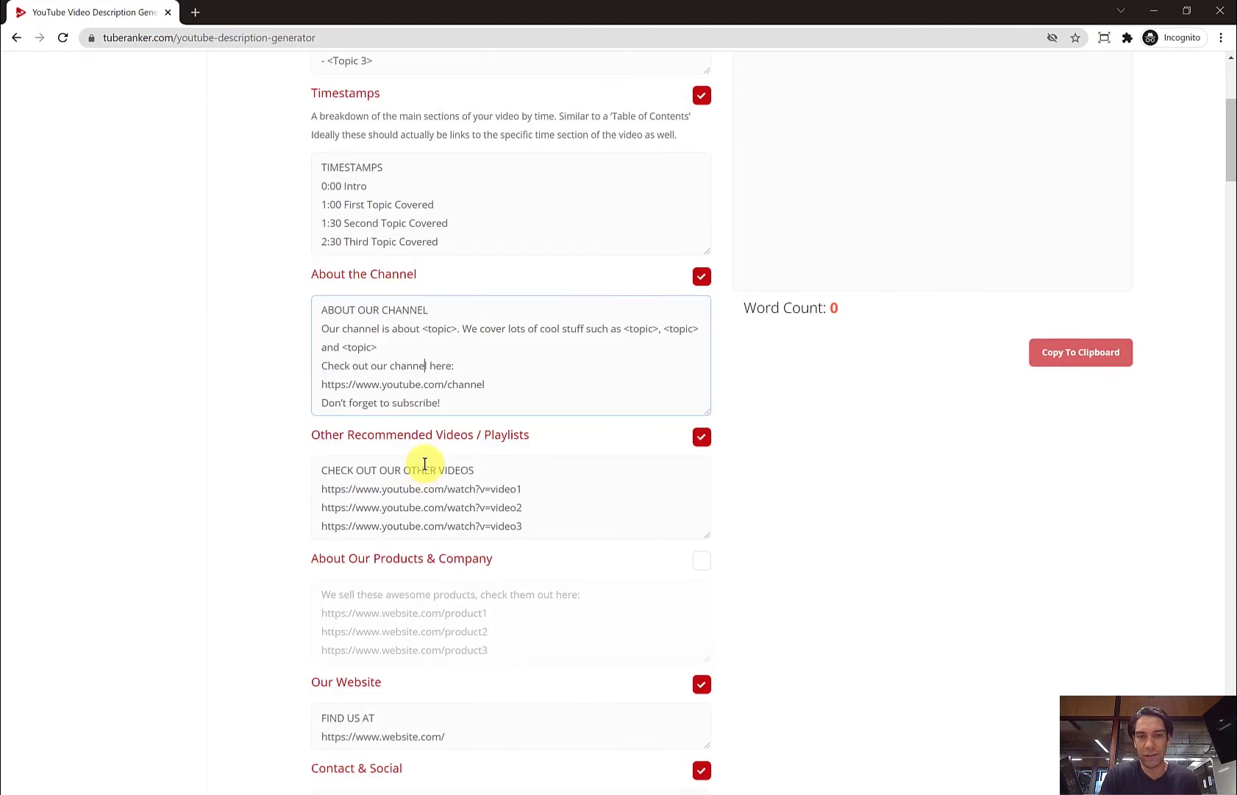
{"action": "scroll", "coordinate": [425, 465], "scroll_direction": "down", "scroll_amount": 1}
{"action": "left_click", "coordinate": [410, 470]}
{"action": "scroll", "coordinate": [410, 470], "scroll_direction": "down", "scroll_amount": 3}
{"action": "scroll", "coordinate": [410, 470], "scroll_direction": "down", "scroll_amount": 3}
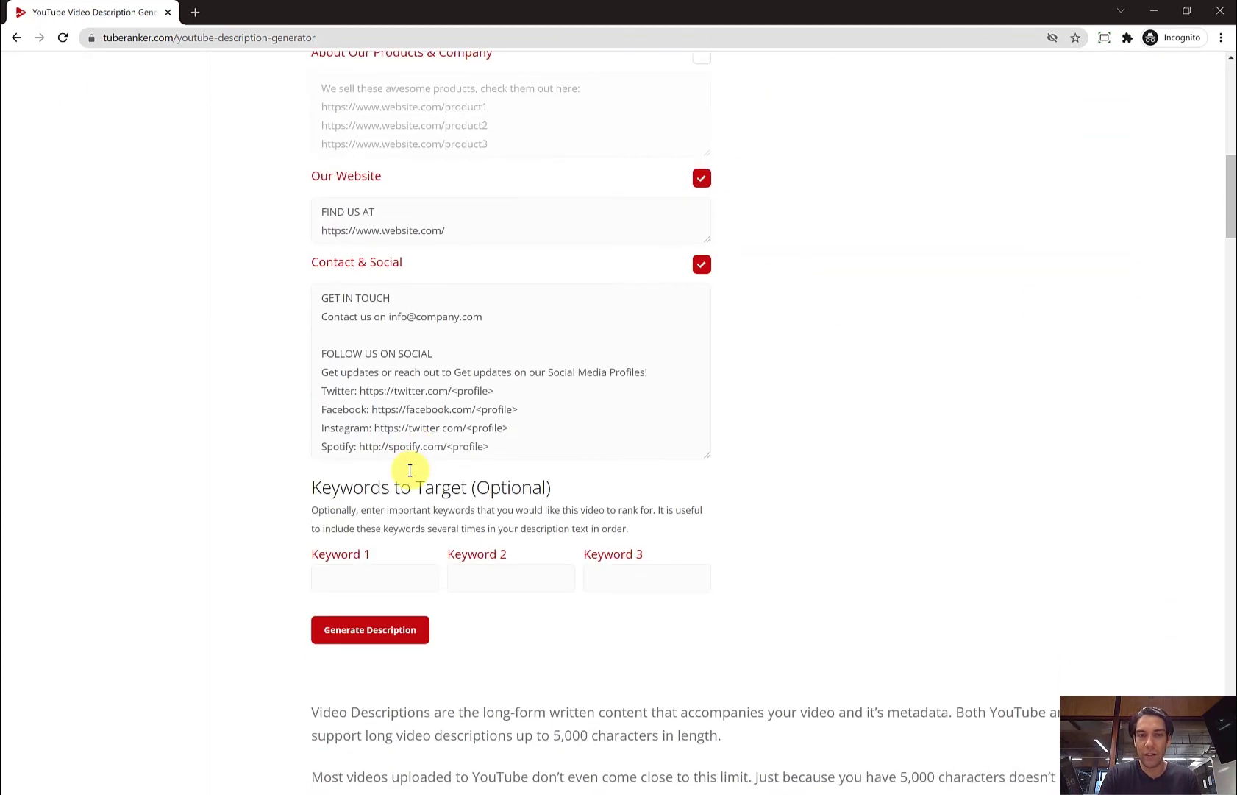
- Generate the description with Keyword 1 'marketing' and copy the 154-word result to the clipboard
{"action": "left_click", "coordinate": [359, 574]}
{"action": "type", "text": "marketing"}
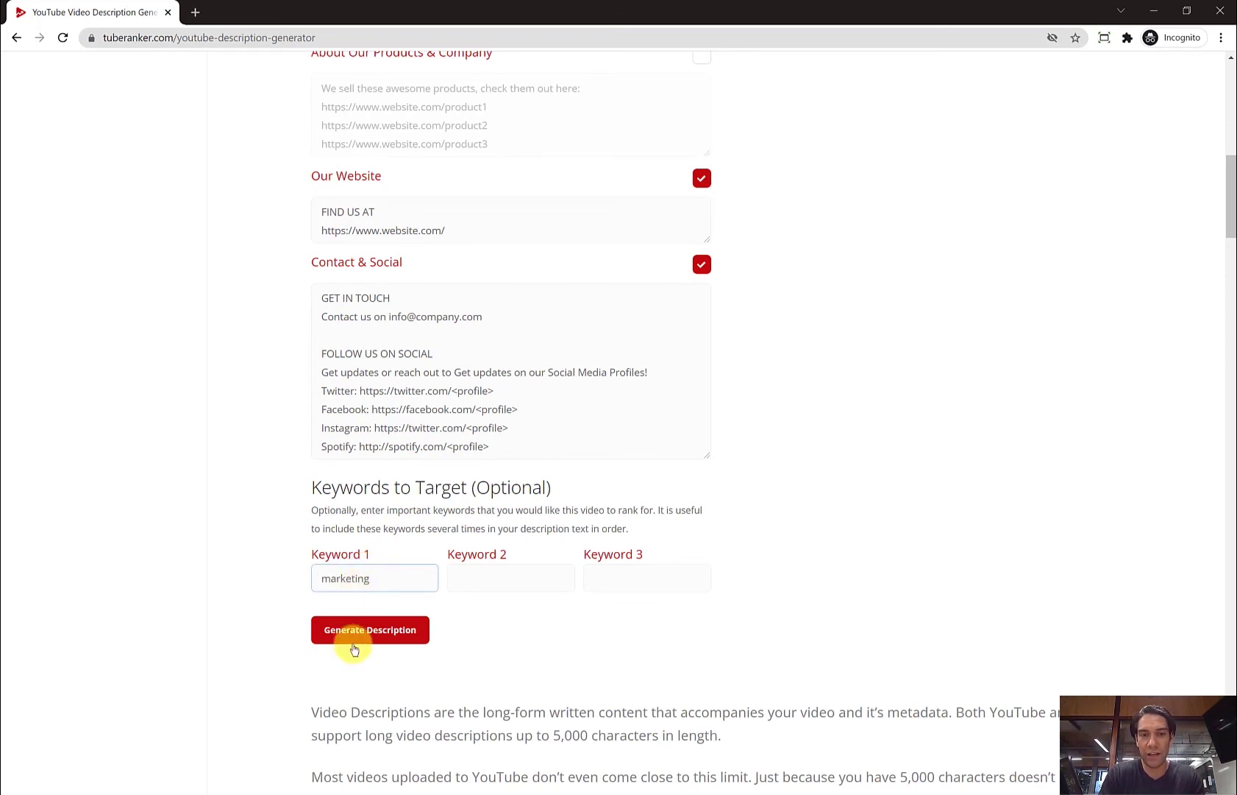
{"action": "left_click", "coordinate": [351, 633]}
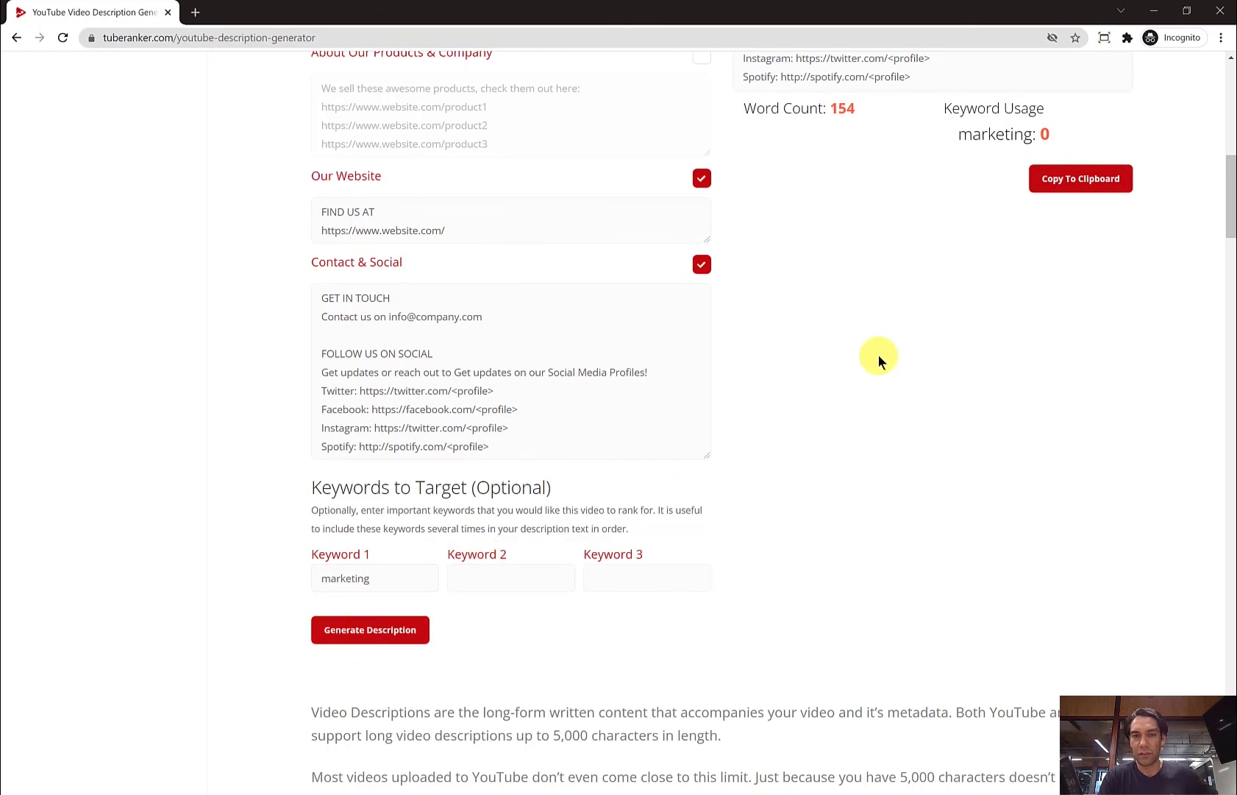
{"action": "scroll", "coordinate": [879, 355], "scroll_direction": "up", "scroll_amount": 3}
{"action": "scroll", "coordinate": [880, 354], "scroll_direction": "up", "scroll_amount": 2}
{"action": "scroll", "coordinate": [879, 356], "scroll_direction": "up", "scroll_amount": 1}
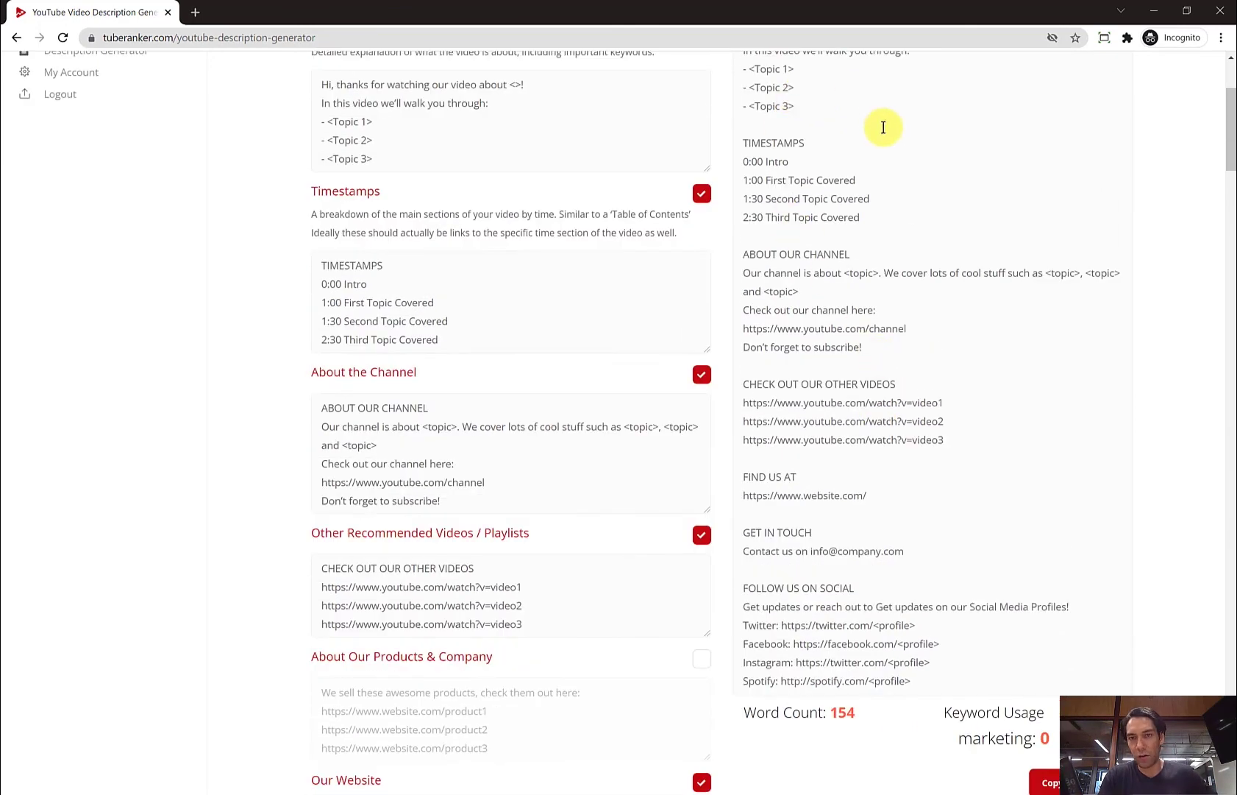
{"action": "scroll", "coordinate": [884, 123], "scroll_direction": "up", "scroll_amount": 1}
{"action": "scroll", "coordinate": [874, 245], "scroll_direction": "down", "scroll_amount": 3}
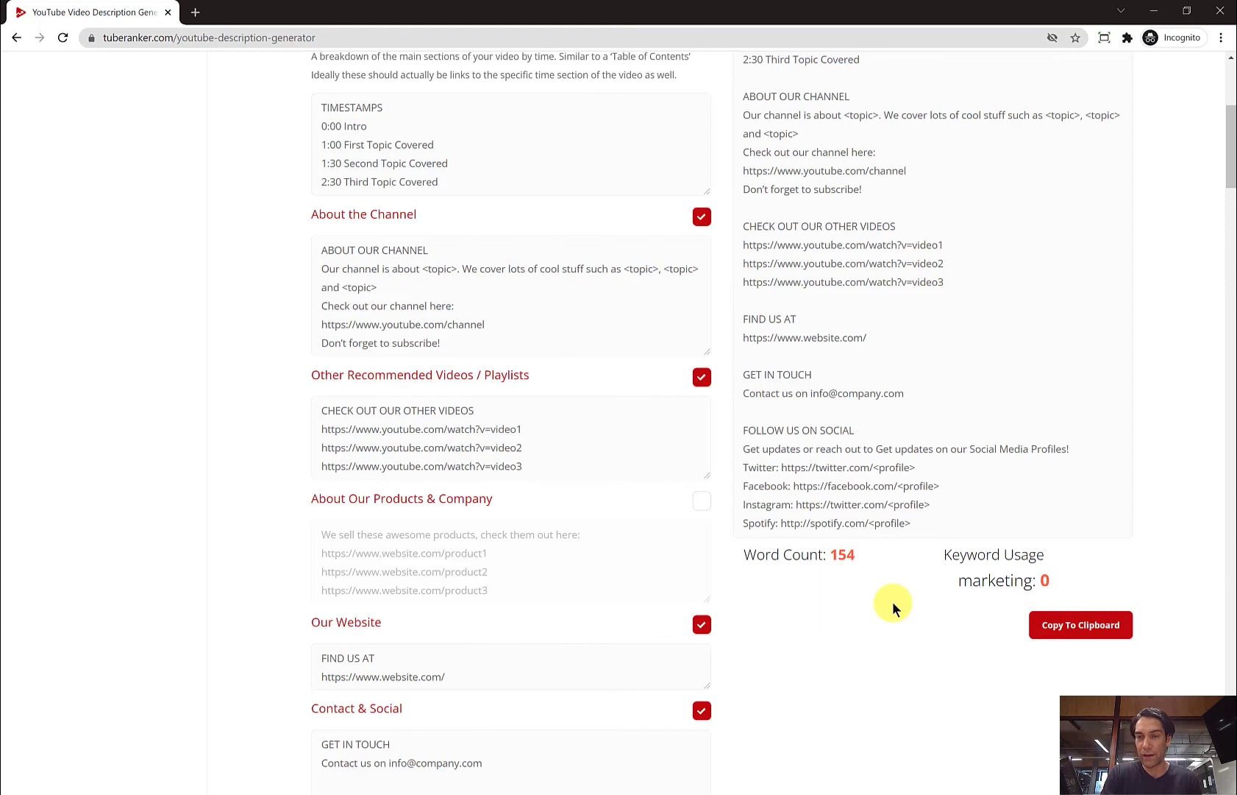
{"action": "left_click", "coordinate": [1100, 627]}
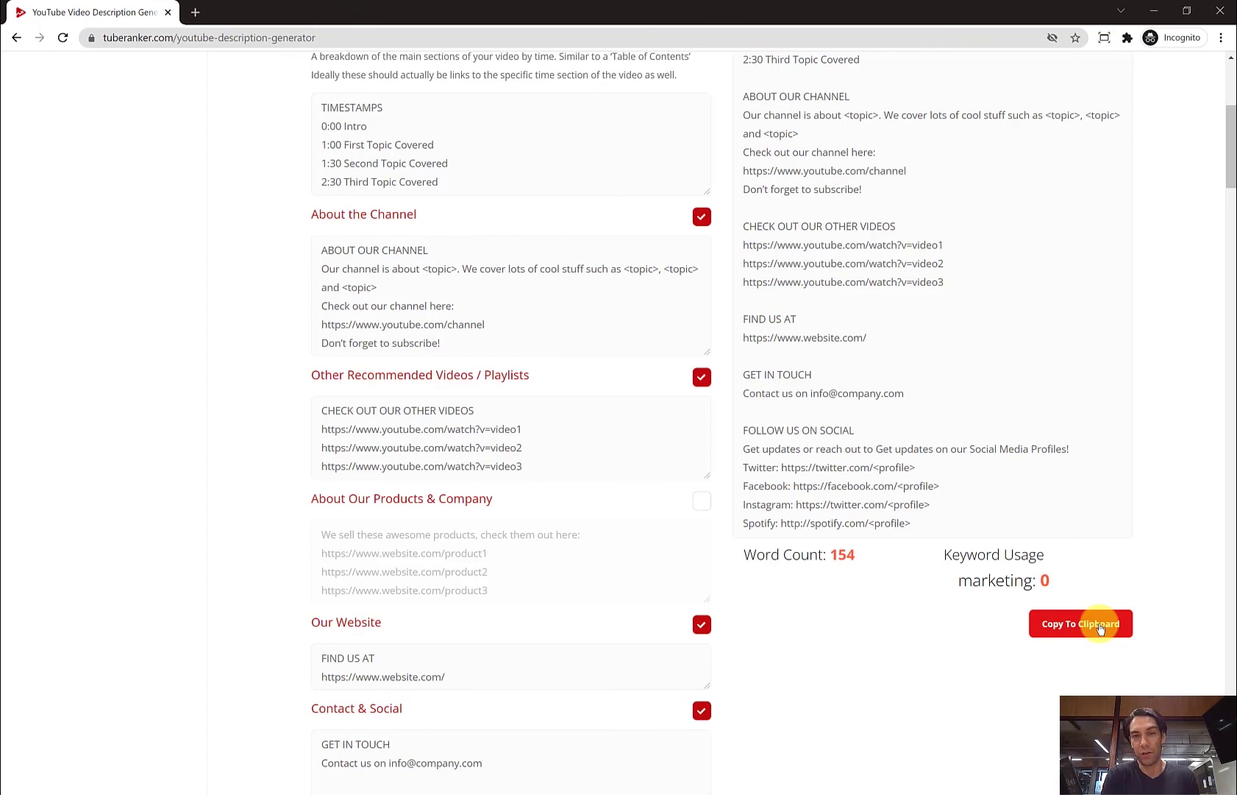
{"action": "scroll", "coordinate": [1100, 625], "scroll_direction": "up", "scroll_amount": 4}
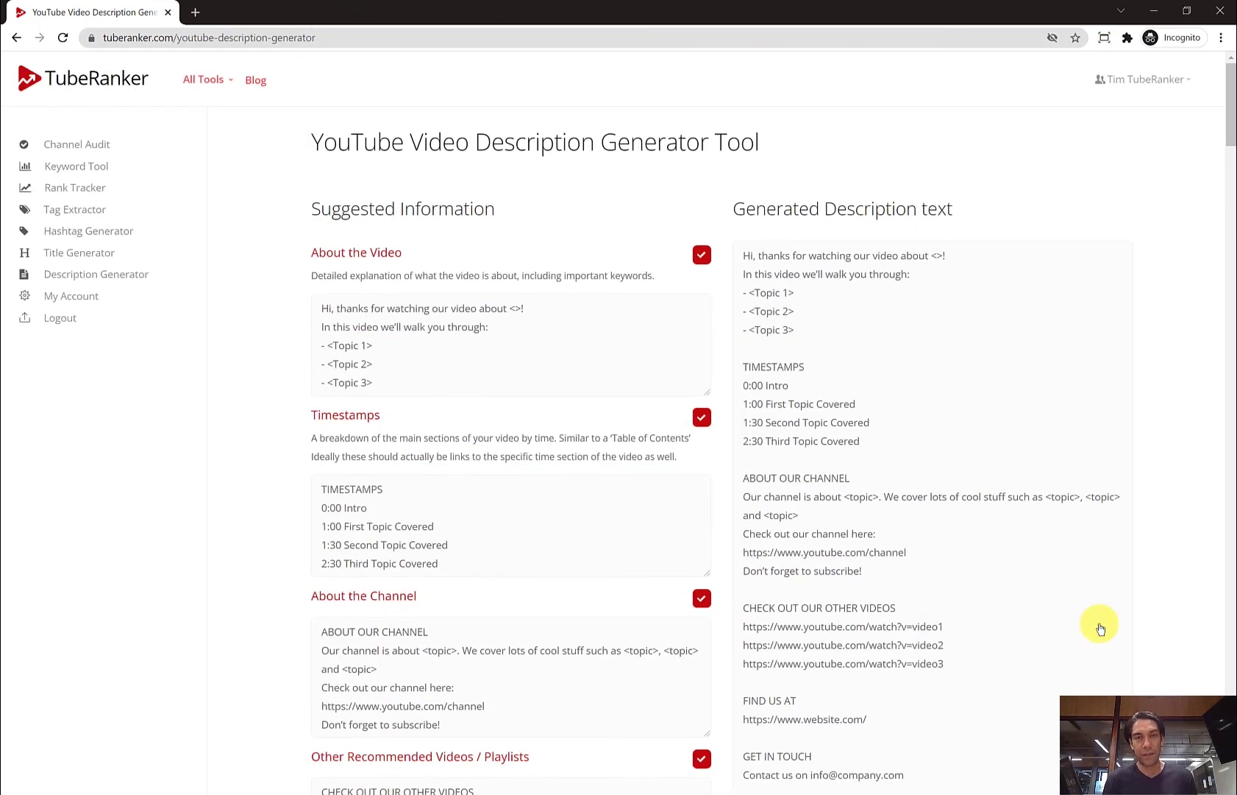